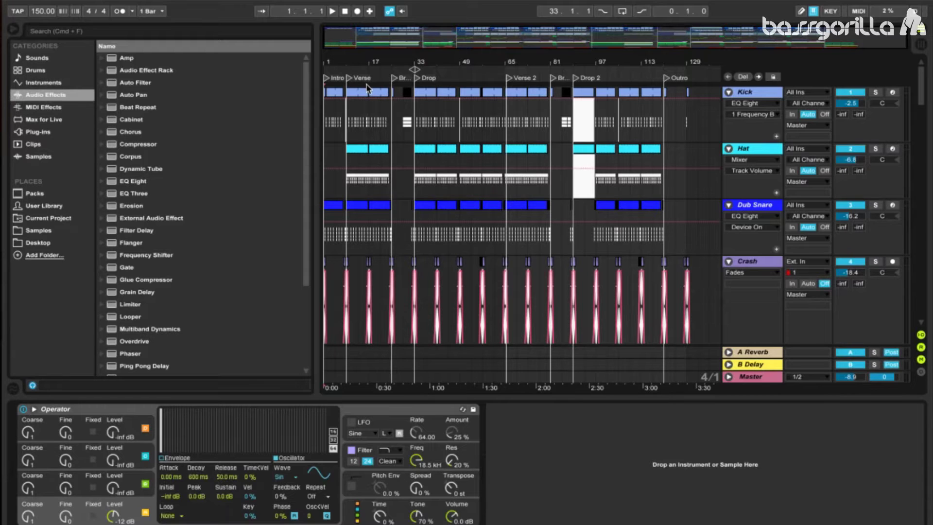
Group the drum tracks from Kick through Fill into one track group.
scroll(368, 88, down, 15)
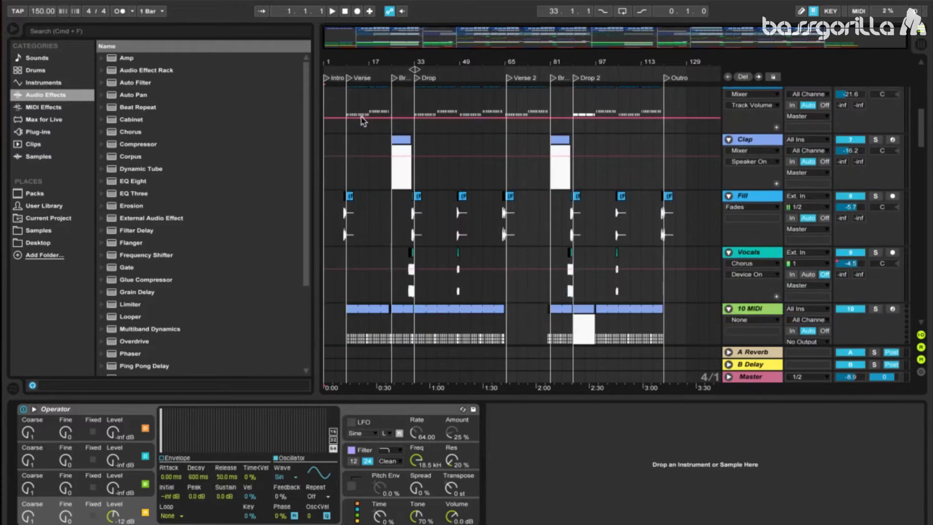
scroll(361, 121, down, 20)
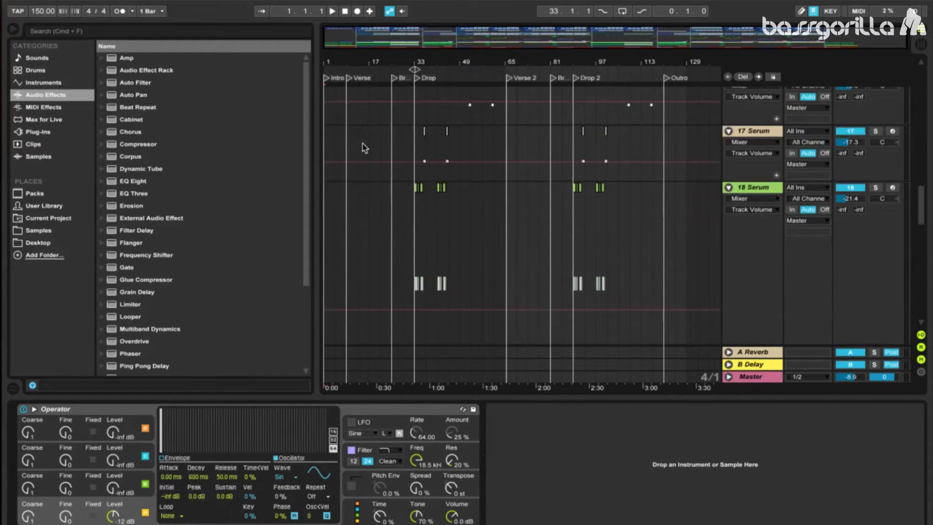
scroll(363, 149, up, 20)
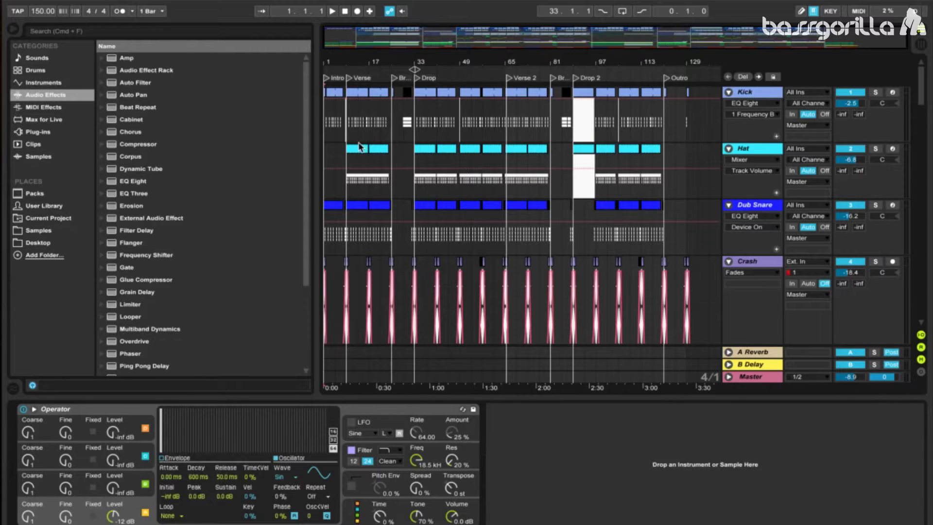
click(747, 96)
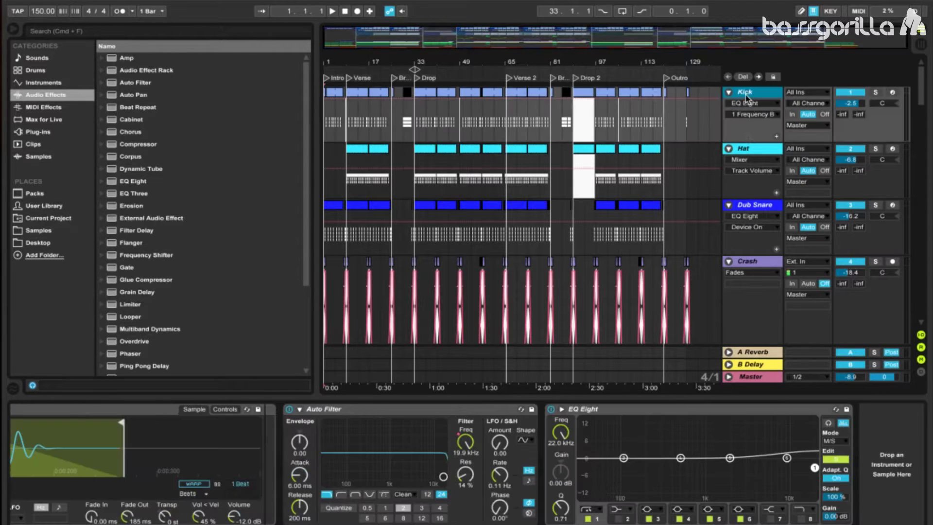
scroll(736, 267, down, 8)
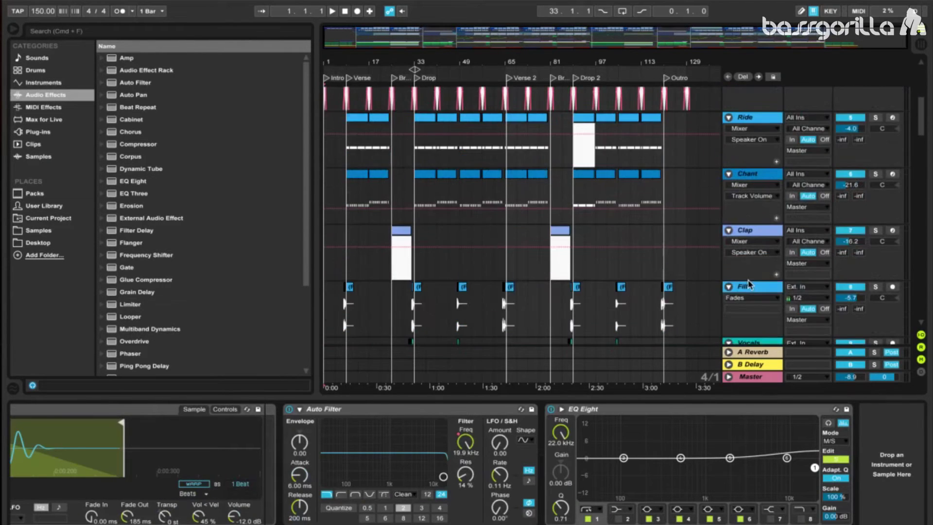
scroll(748, 284, down, 1)
click(761, 263)
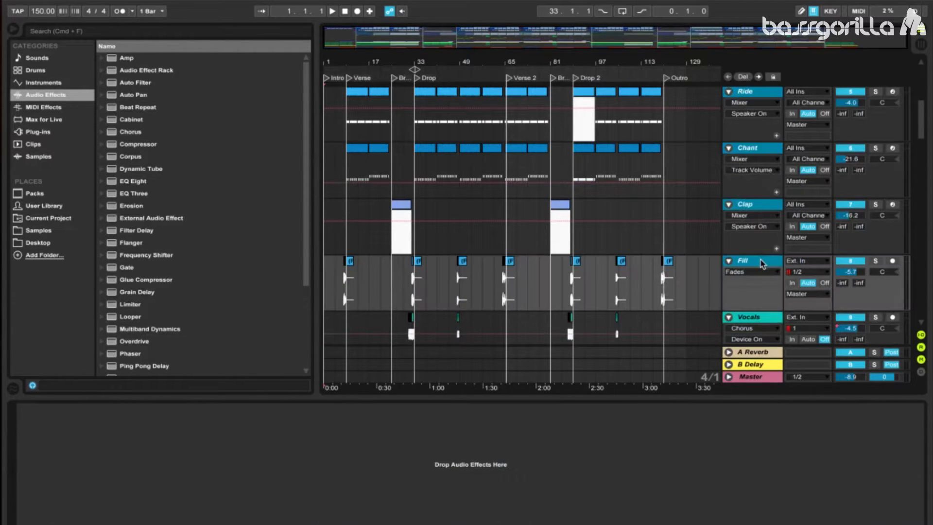
right_click(762, 264)
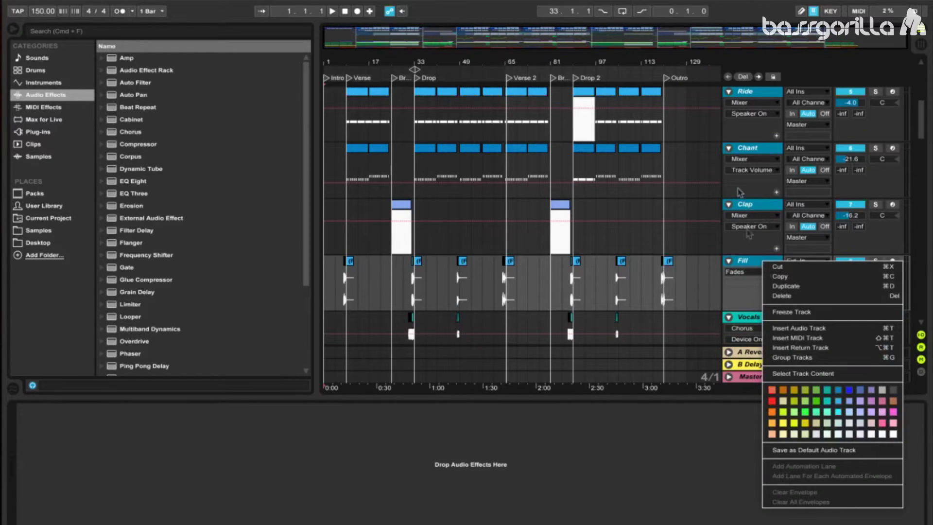
click(806, 358)
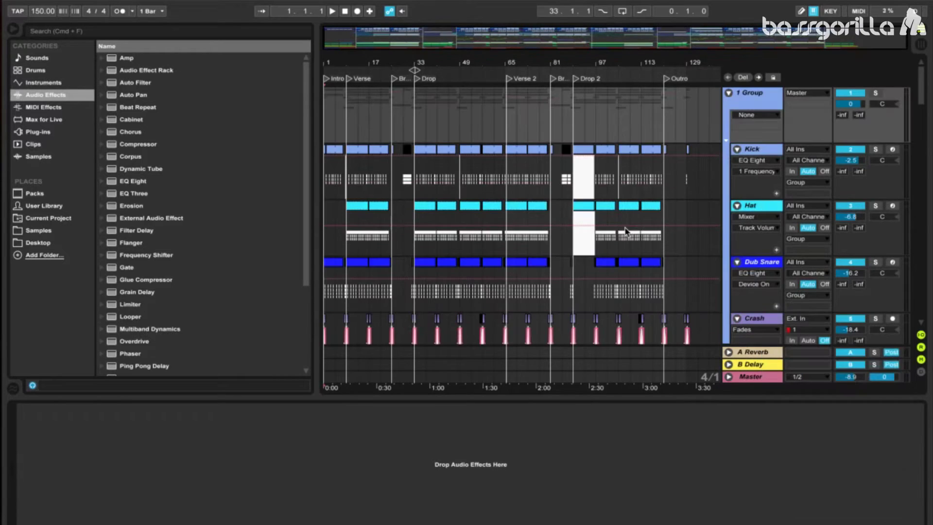
Rename the new drum track group as Drums and collapse it.
right_click(745, 96)
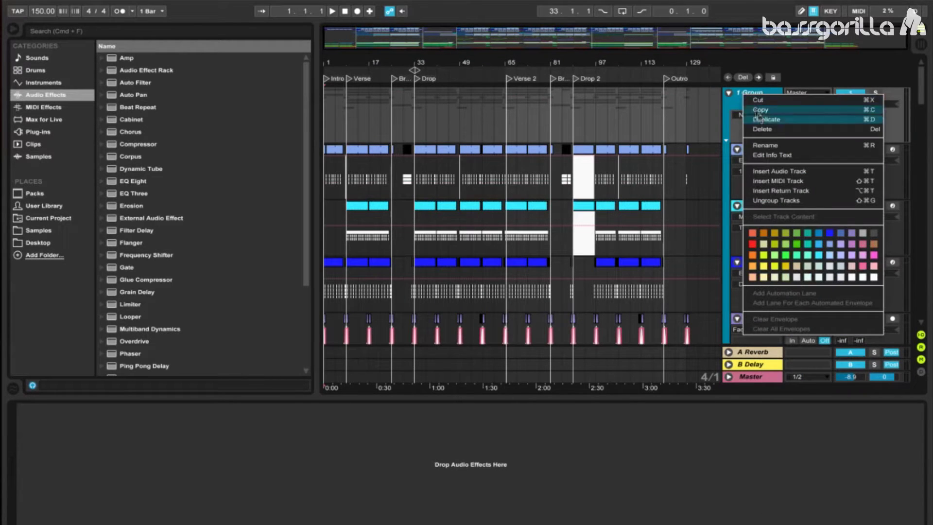
click(773, 143)
text(Drums)
key(Return)
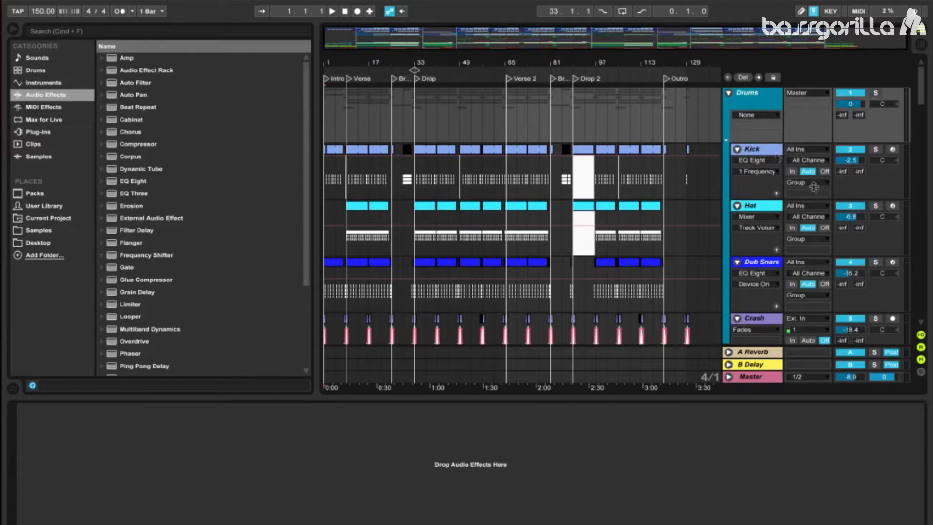
click(729, 94)
Group the 11 MIDI and 12 Operator tracks and name the group Sub.
click(758, 119)
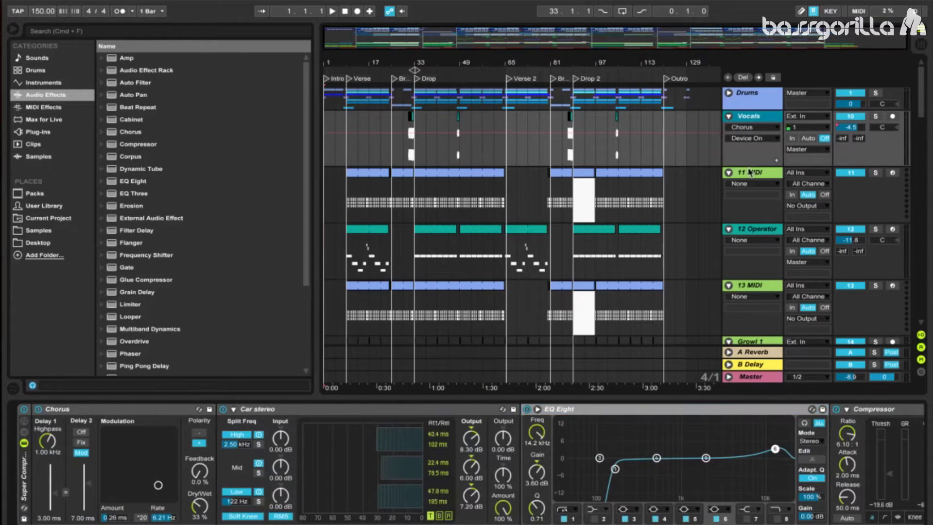
click(750, 172)
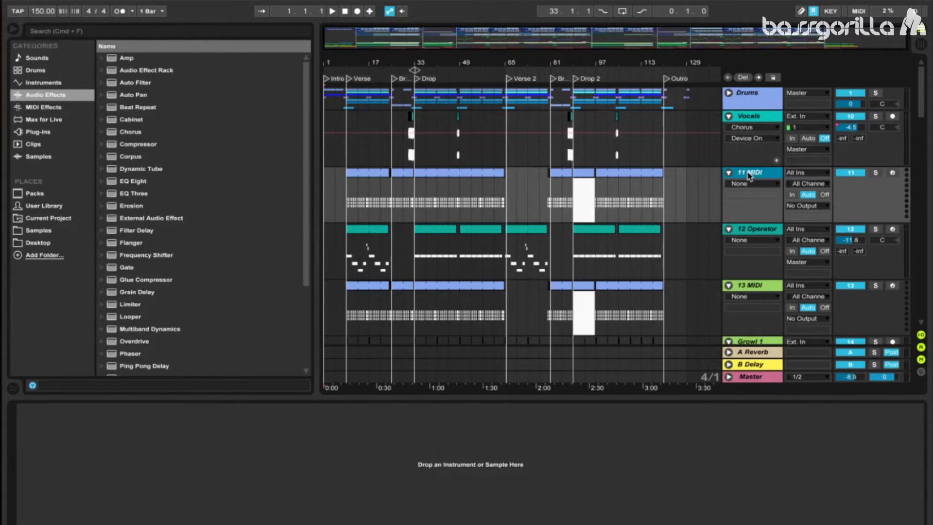
click(757, 230)
right_click(752, 173)
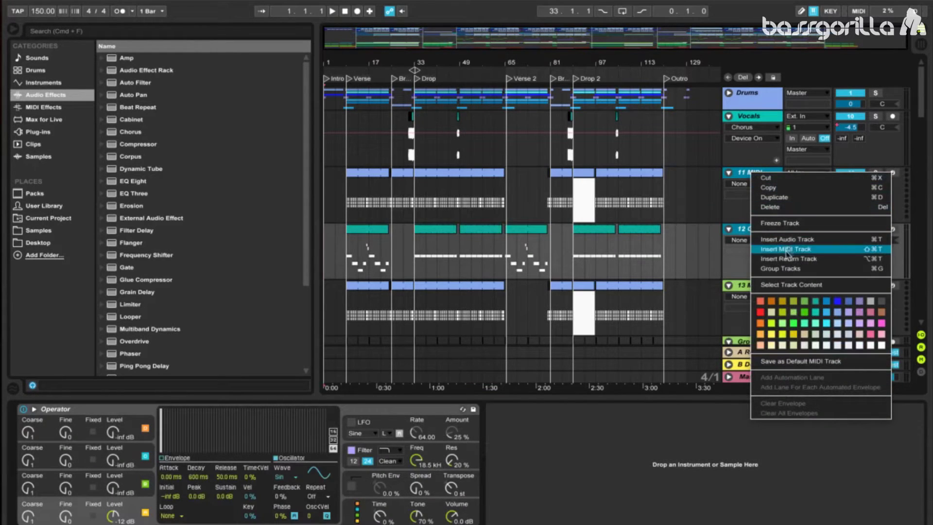
click(784, 268)
right_click(756, 176)
click(792, 221)
text(Sub)
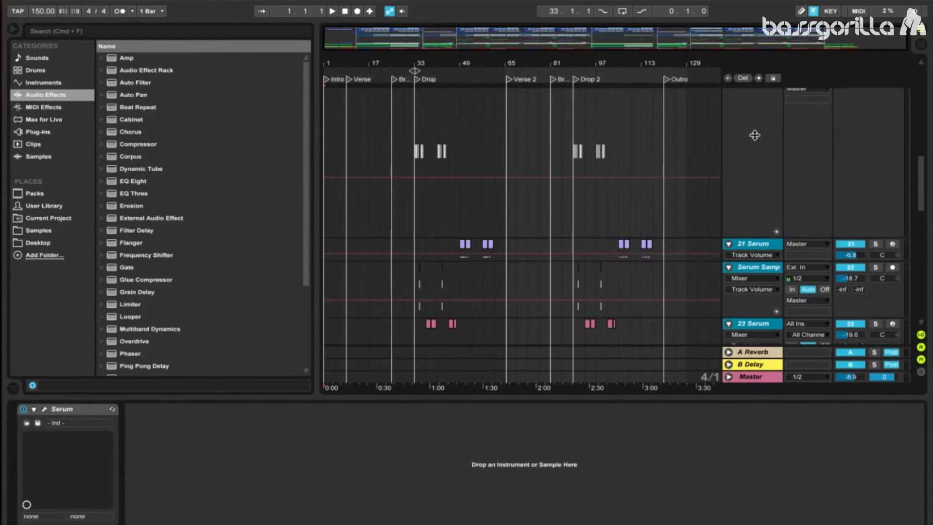
Group the bass tracks from the MIDI track above Growl 1 through the Serum tracks, name the group Bass and collapse it.
right_click(768, 243)
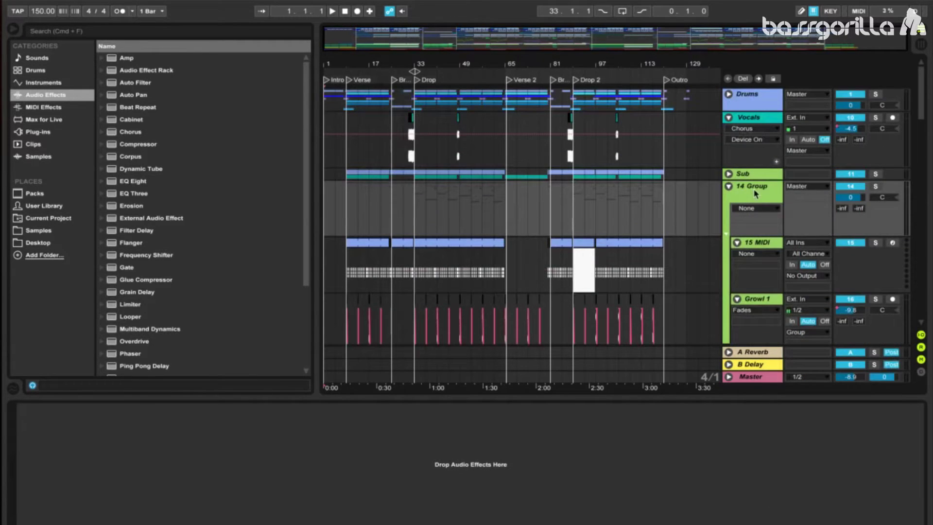
right_click(756, 190)
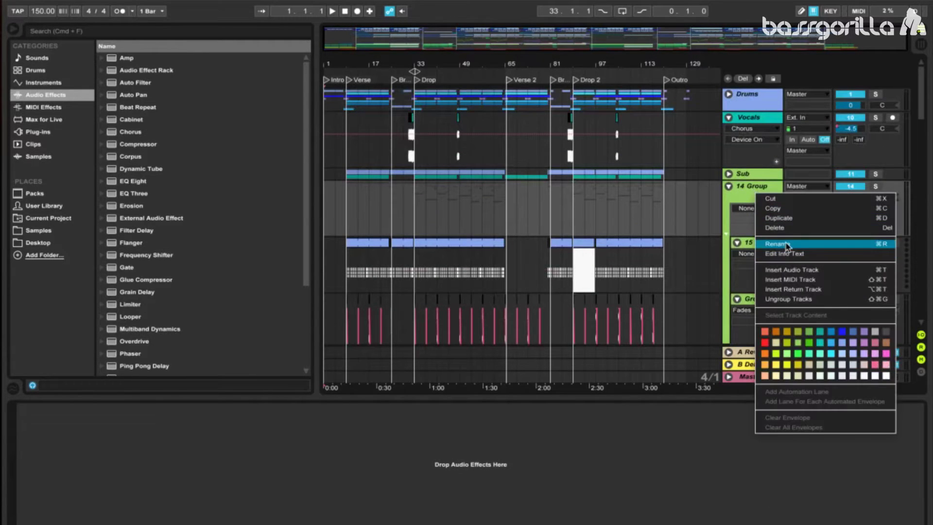
click(787, 244)
text(Bass)
key(Return)
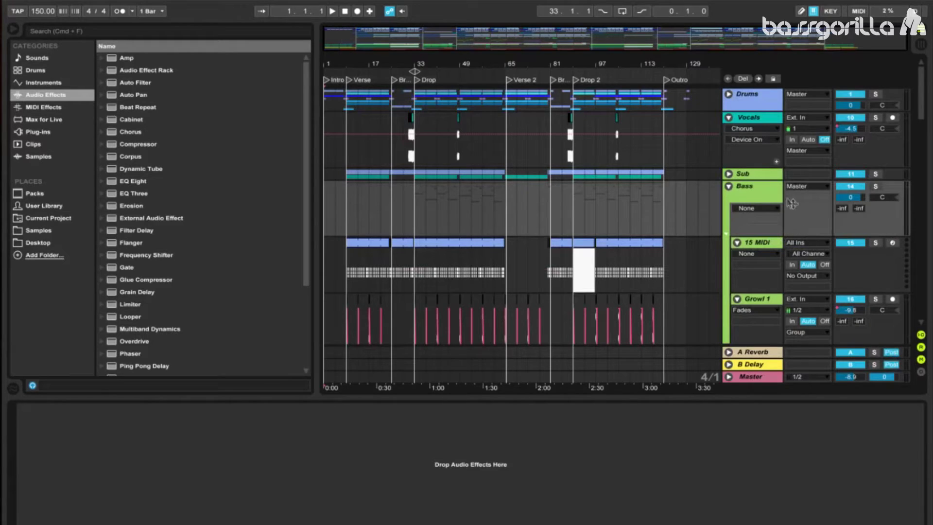
click(729, 186)
Group the MIDI and Analog tracks below the Bass group with Supersaw, Rise, Saw Bass and Sine Bells.
scroll(739, 214, down, 5)
scroll(749, 229, down, 5)
click(753, 187)
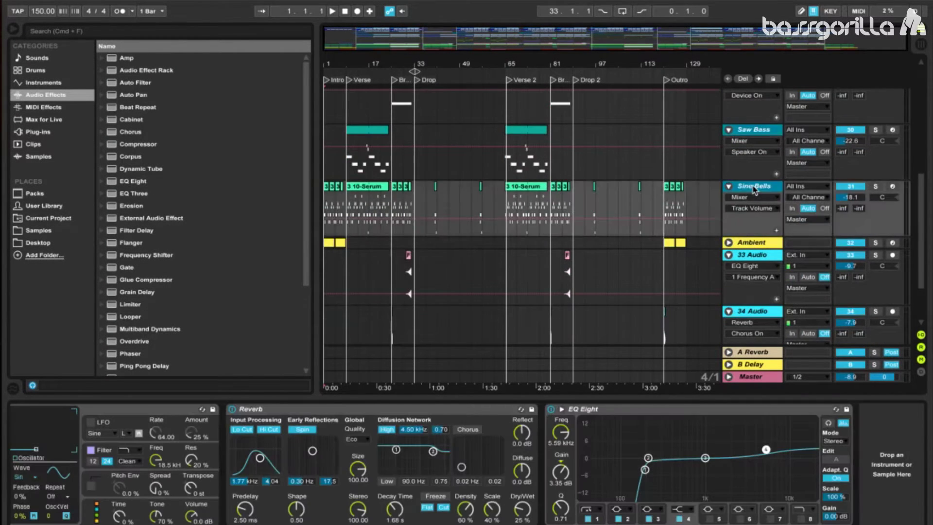
scroll(754, 187, up, 3)
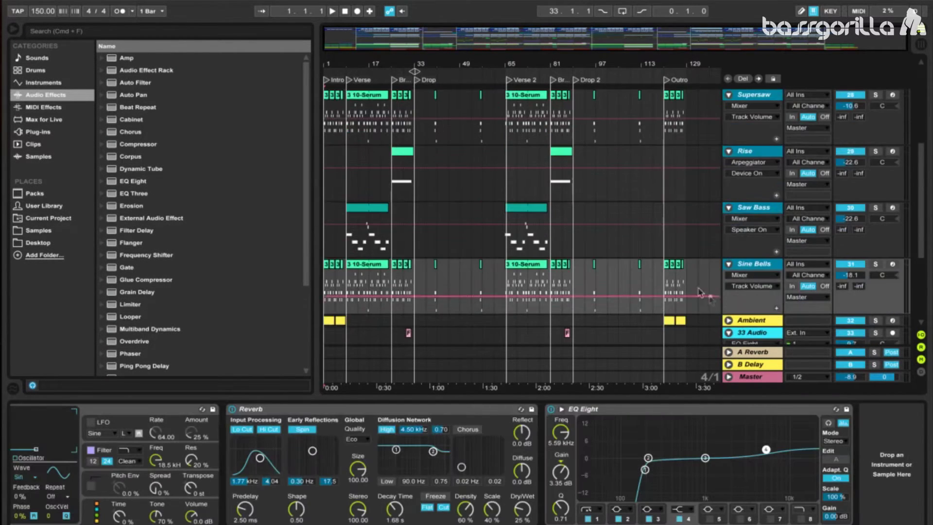
right_click(748, 157)
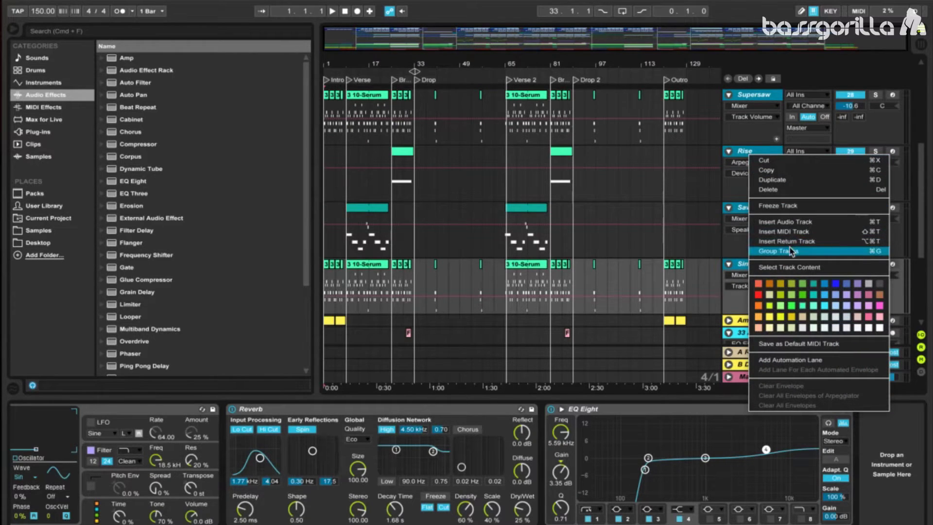
click(790, 251)
Rename the new group containing Supersaw and Rise as Leads and collapse it.
right_click(748, 139)
click(770, 191)
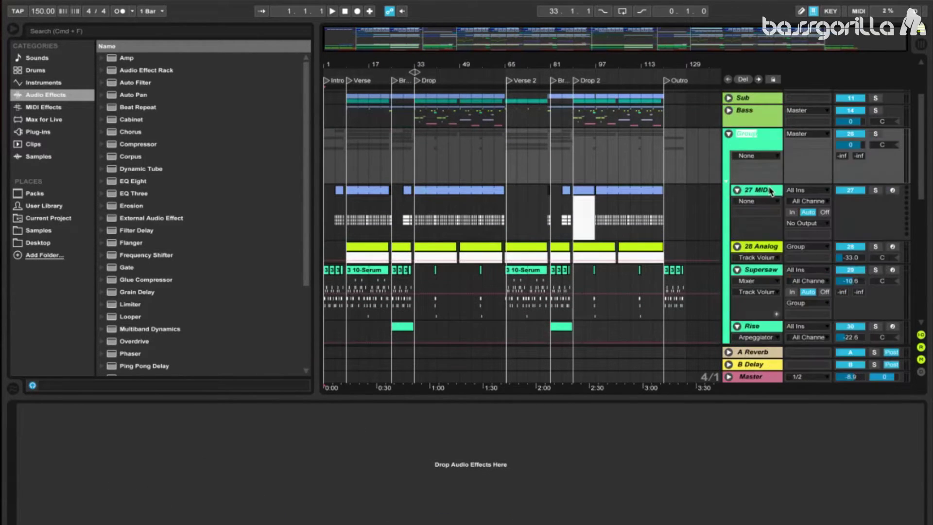
text(Leads)
key(Return)
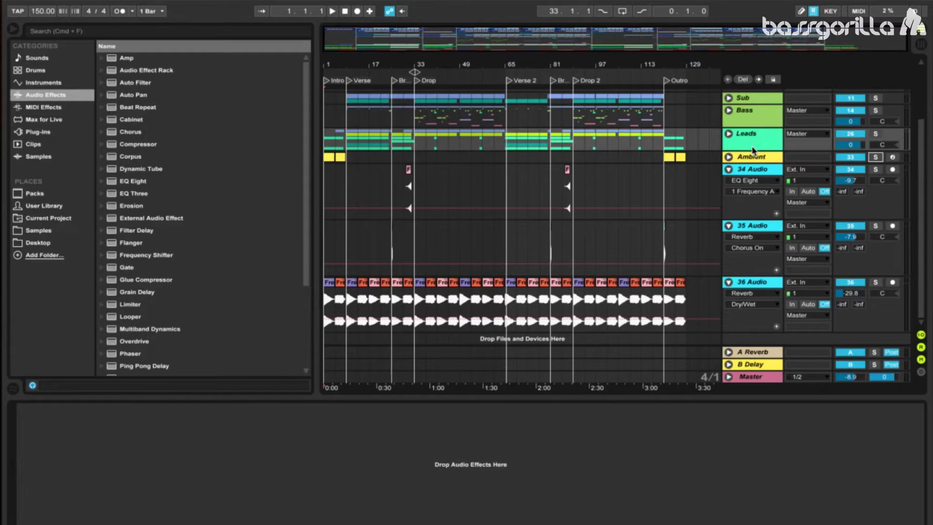
Solo the Ambient track and play back the start of the intro.
click(876, 157)
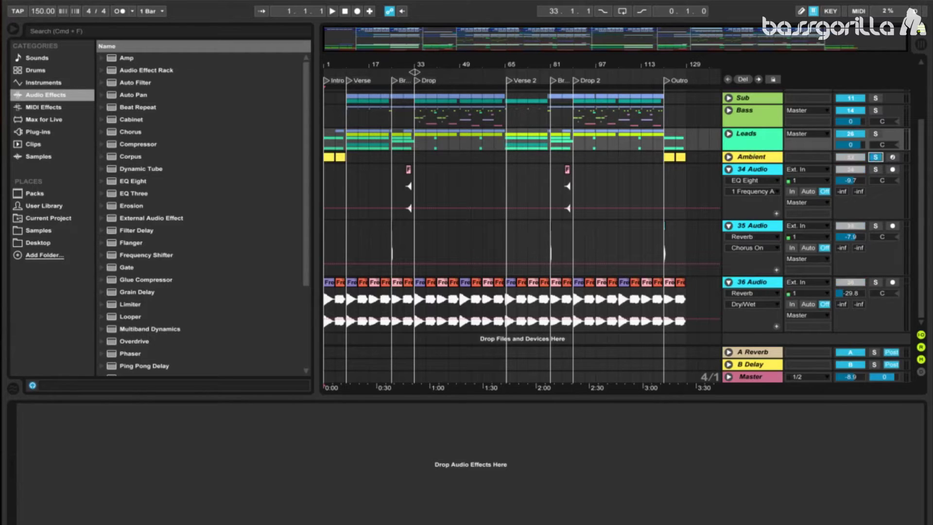
click(332, 11)
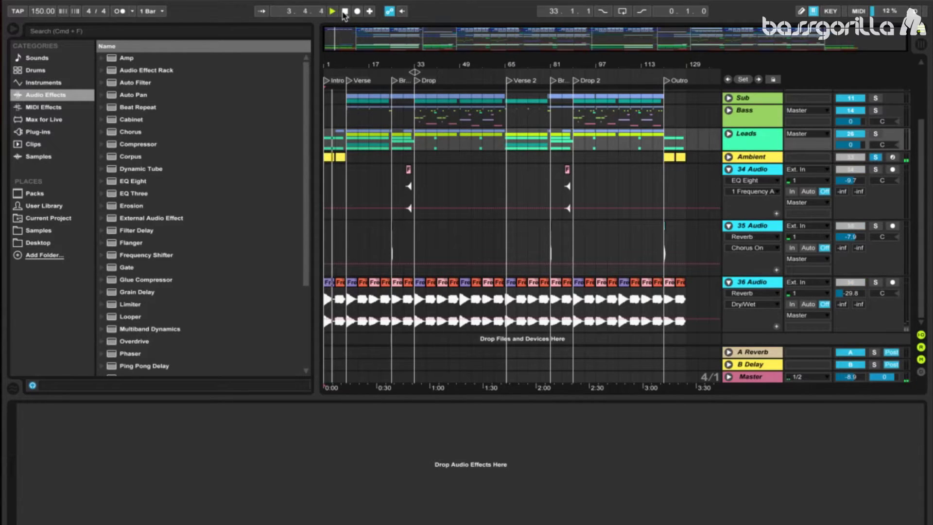
click(346, 13)
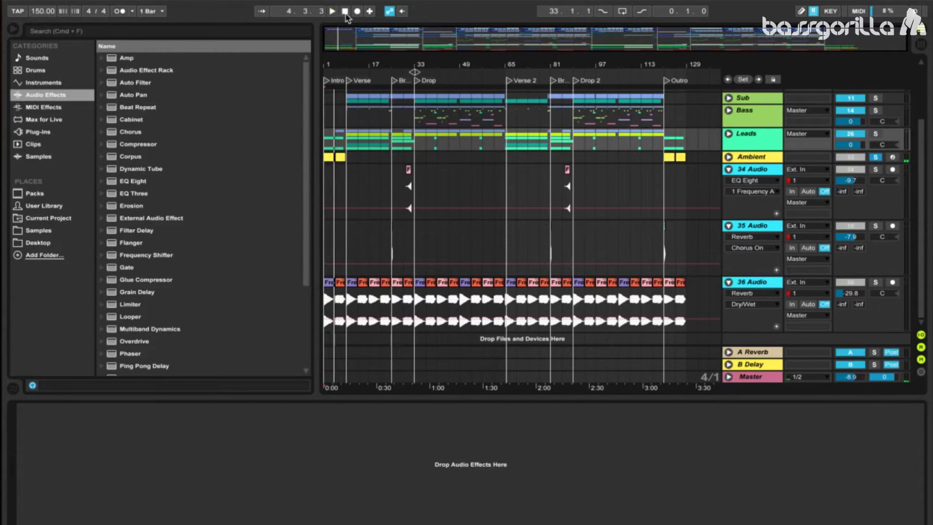
Examine the Ambient track's full device chain from the Grand Piano through the effects, and listen to the soloed intro again.
click(759, 157)
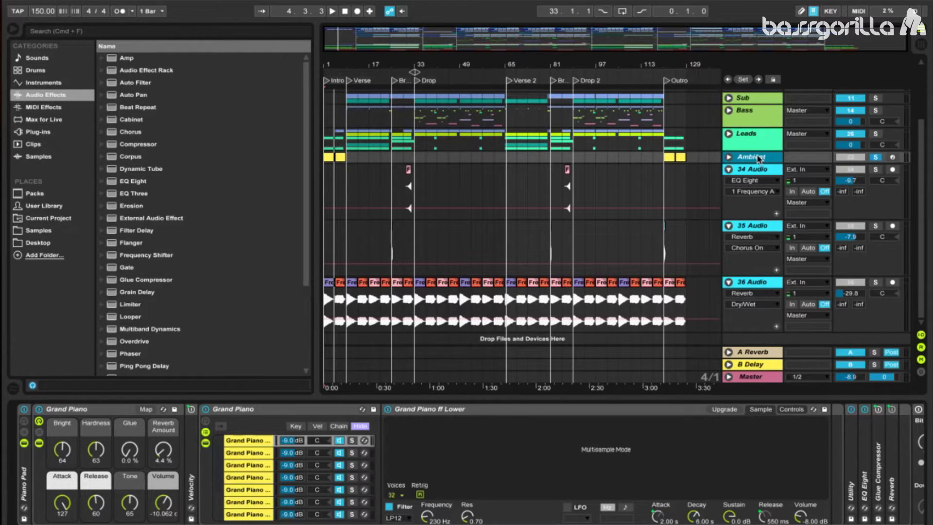
scroll(467, 465, right, 3)
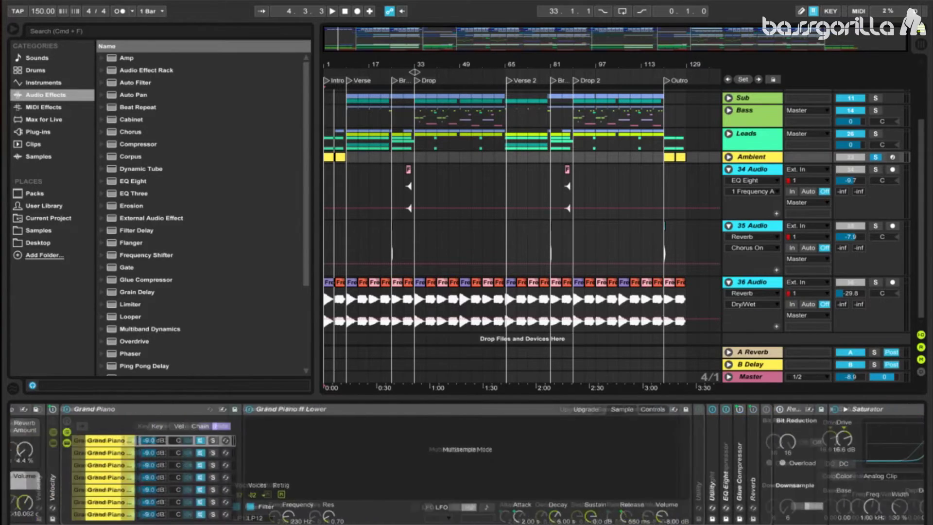
scroll(467, 464, right, 10)
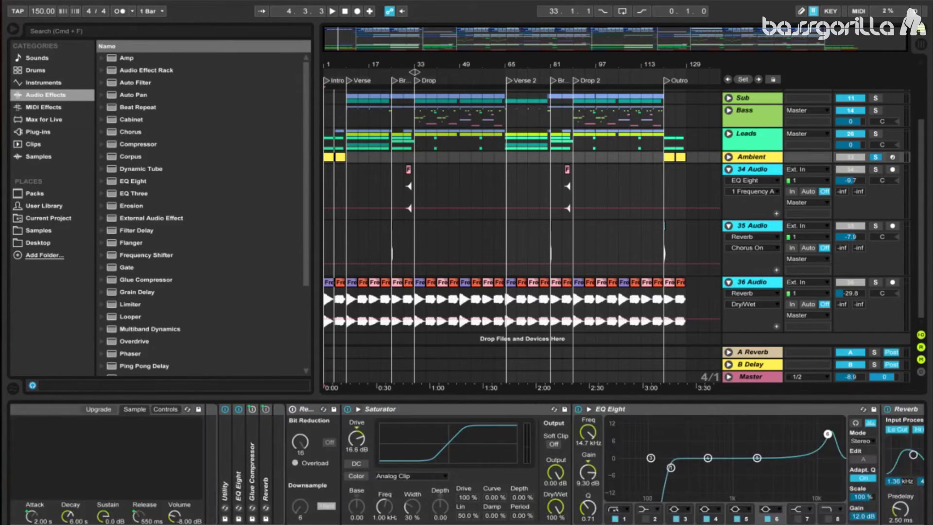
scroll(467, 465, right, 7)
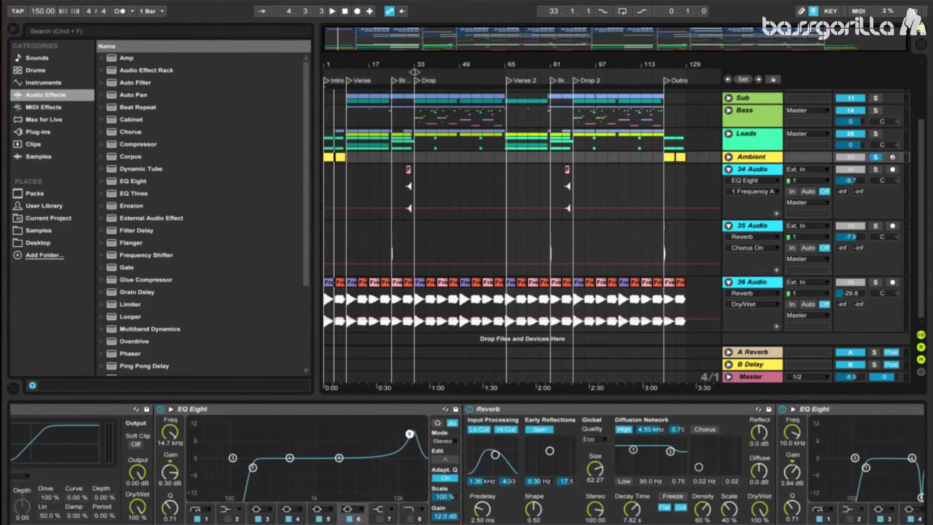
scroll(466, 465, right, 8)
scroll(467, 464, right, 2)
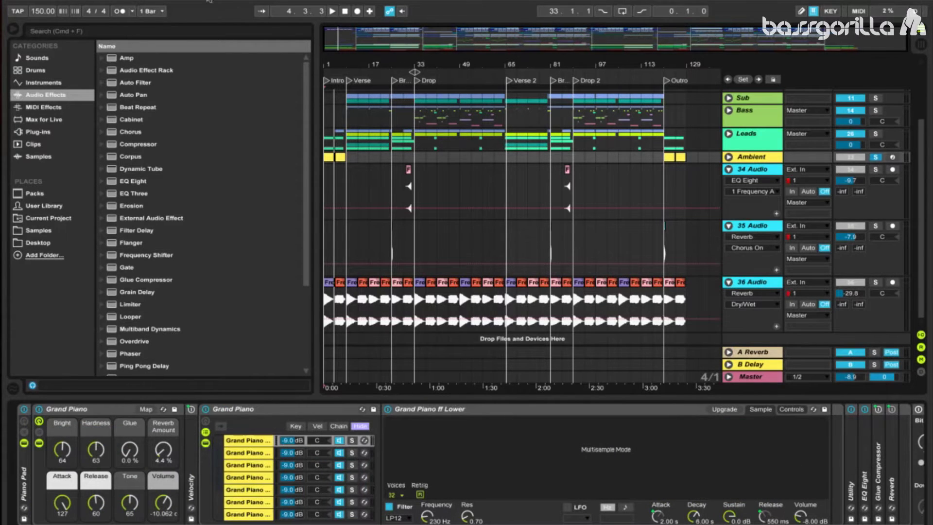
click(332, 12)
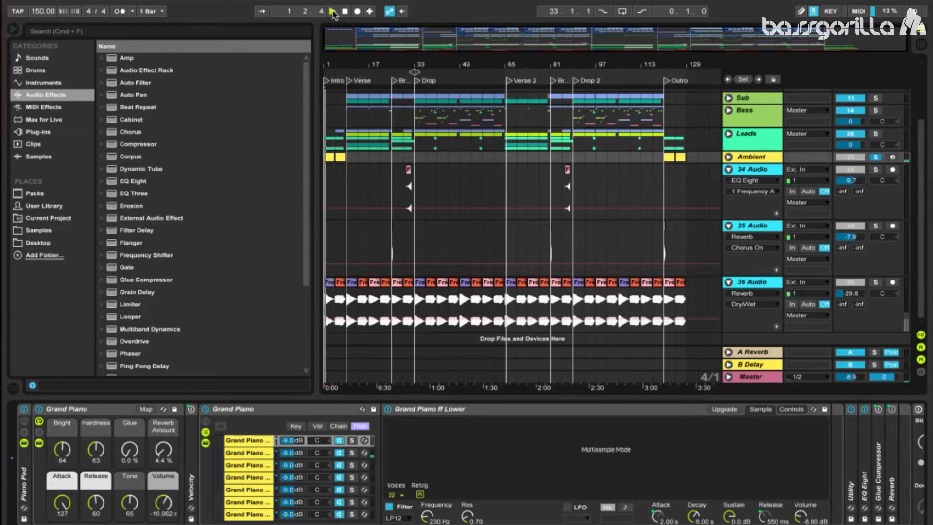
click(345, 11)
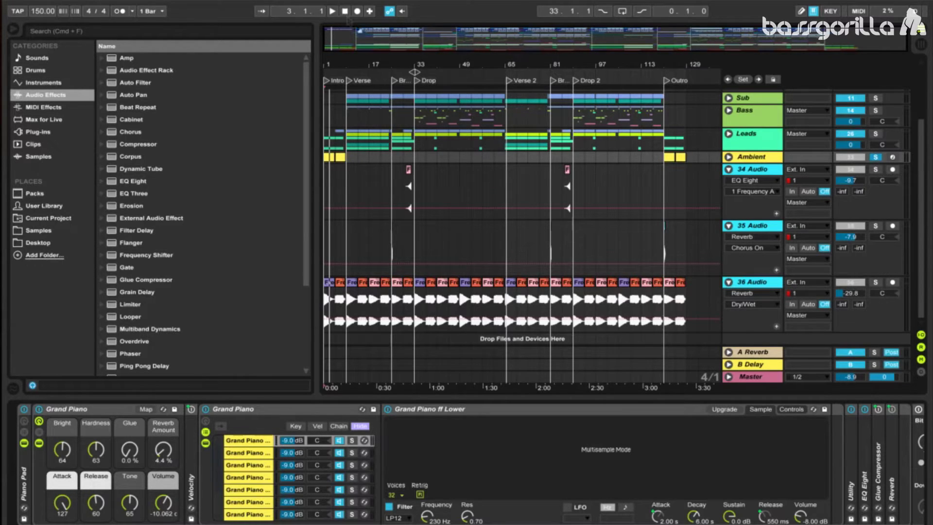
Group the three audio tracks below the Ambient track.
click(770, 158)
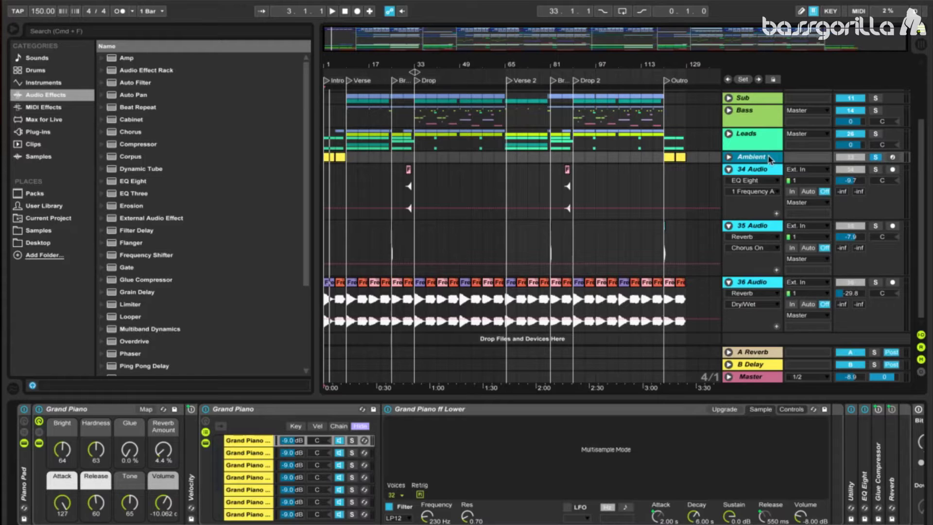
click(762, 175)
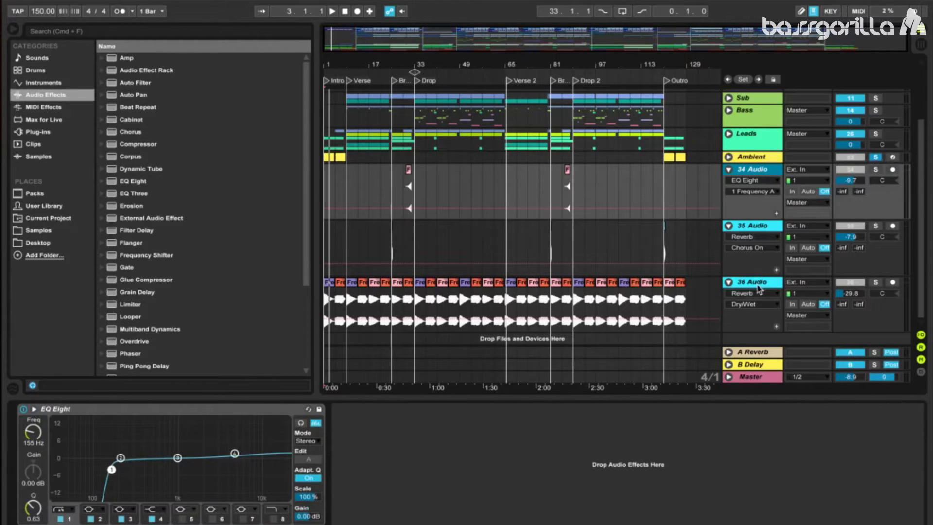
click(760, 288)
right_click(759, 289)
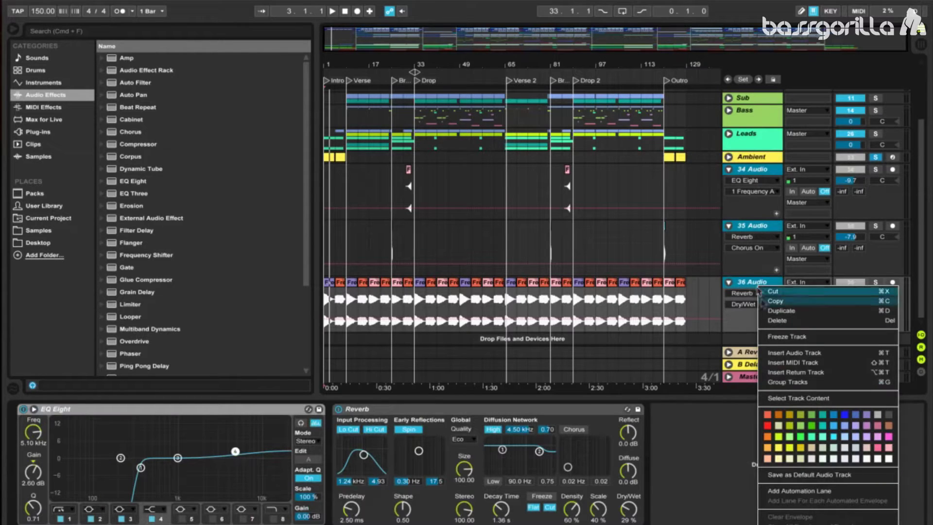
click(788, 382)
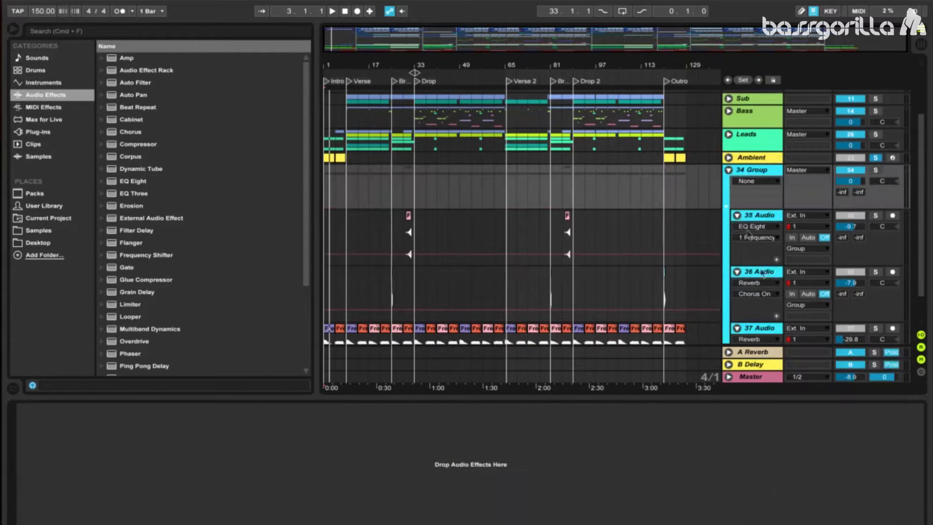
Rename the new group of audio tracks as FX and collapse it.
right_click(743, 173)
click(772, 231)
text(FX)
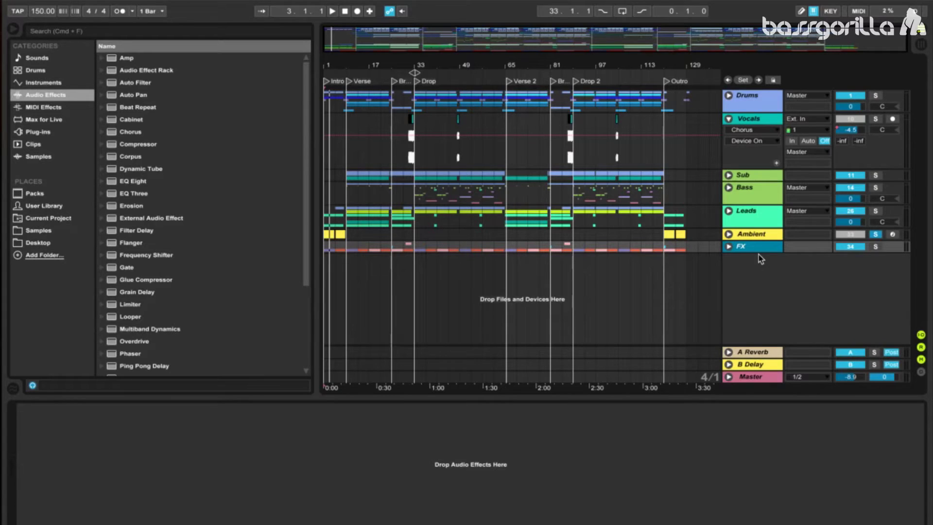
Expand the Drums group to look over its tracks and the Crash track's effects, and collapse the group again.
click(729, 96)
scroll(731, 194, down, 5)
scroll(731, 203, down, 1)
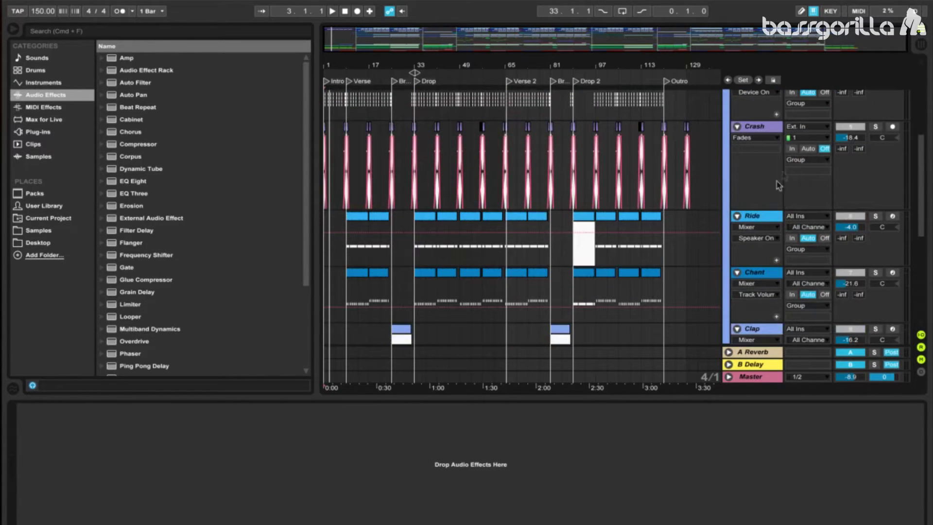
click(767, 129)
scroll(531, 207, up, 6)
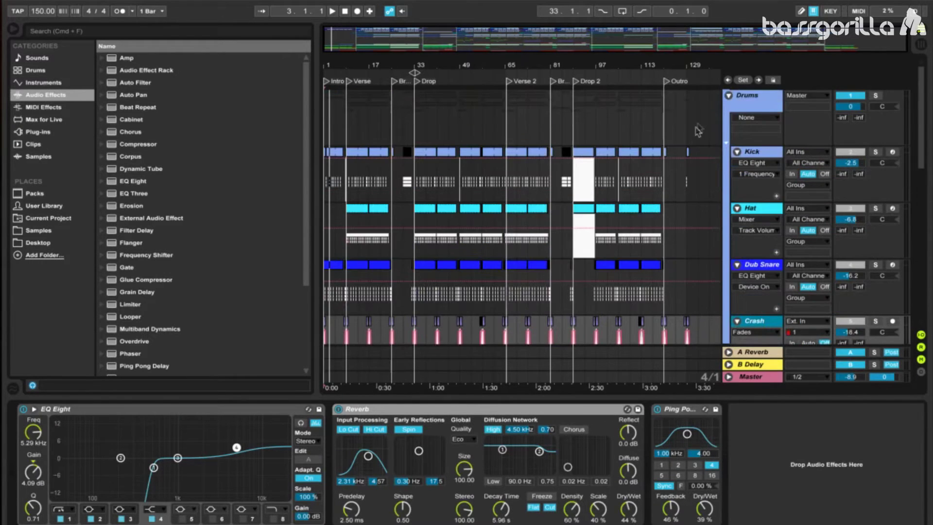
click(730, 95)
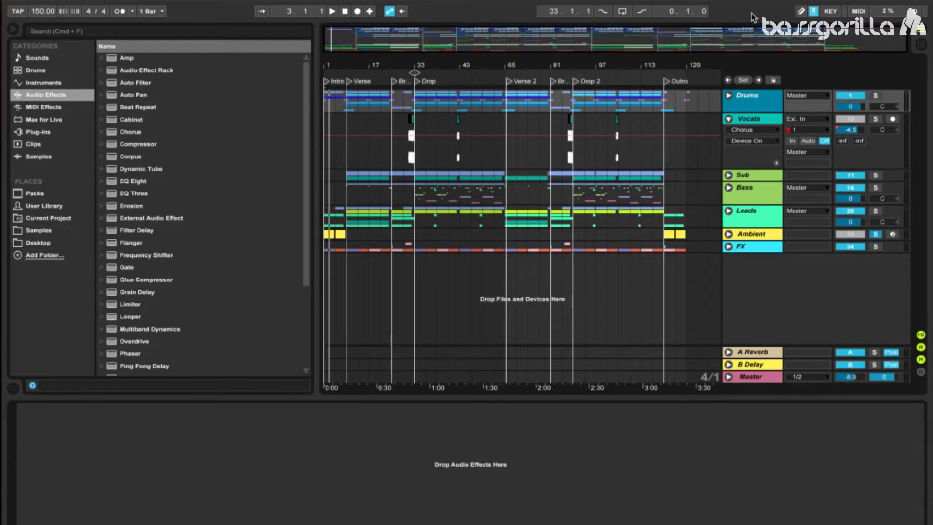
Set the Drums group's volume to -4.2 dB and add an EQ Eight with band 1 as a low cut at 50 Hz.
drag(851, 106, 851, 108)
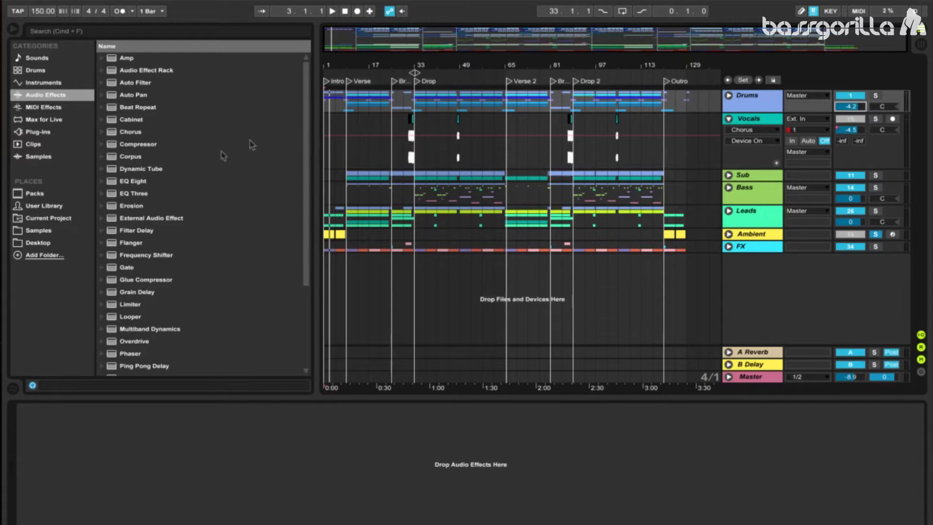
drag(135, 184, 749, 101)
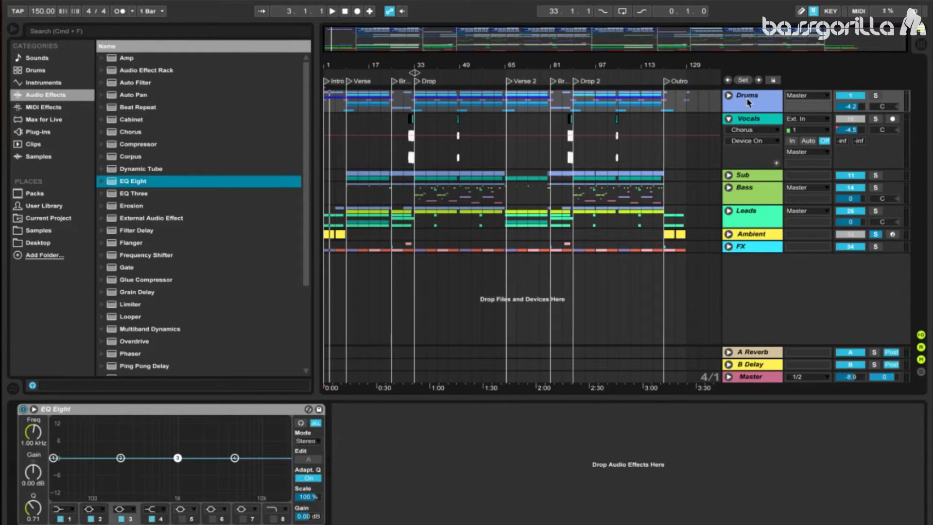
click(71, 508)
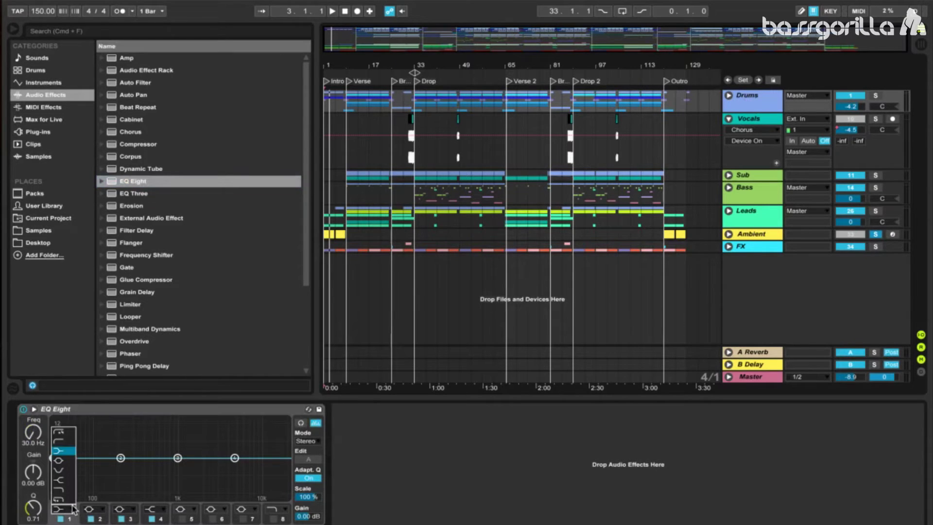
click(68, 436)
click(32, 431)
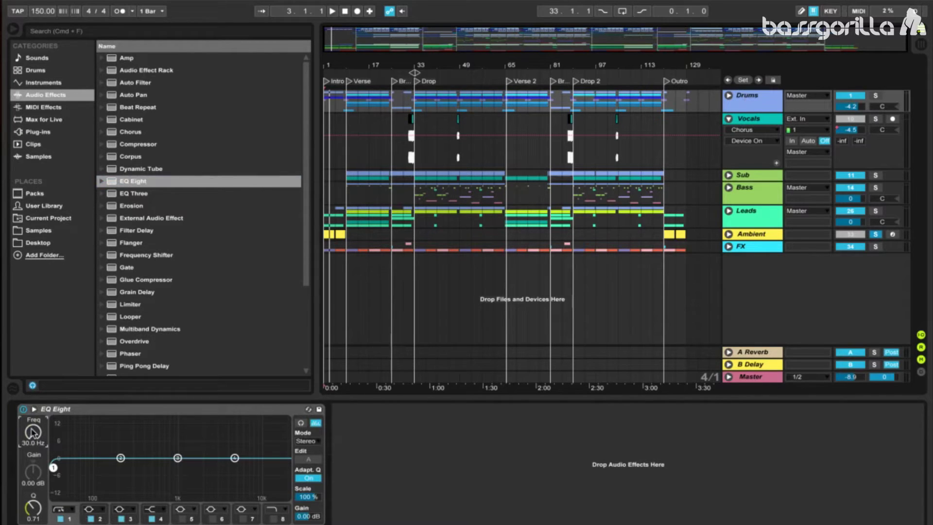
text(50)
key(Return)
Set the Drums EQ's high shelf to 5.08 kHz with 1.12 dB gain while playing the soloed group from the Drop.
click(235, 458)
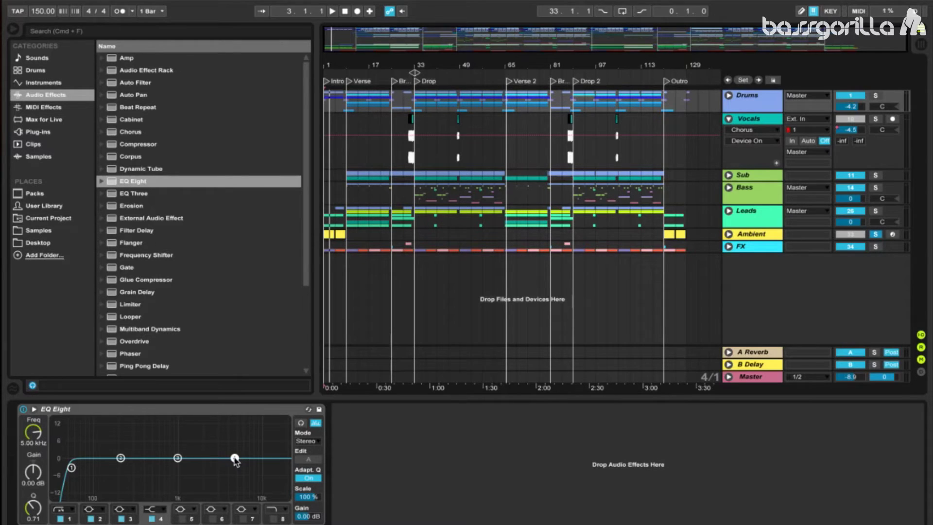
drag(235, 458, 238, 458)
drag(237, 458, 235, 458)
click(875, 95)
click(417, 81)
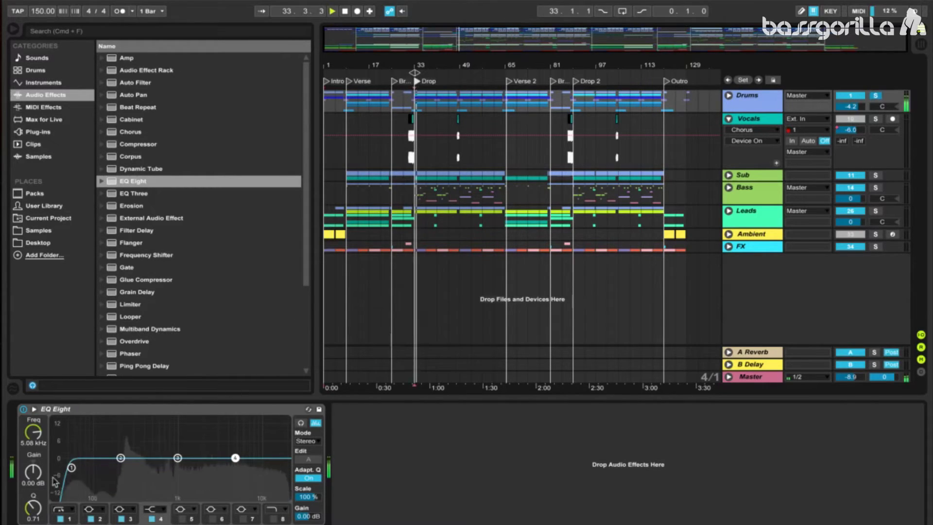
drag(33, 472, 33, 467)
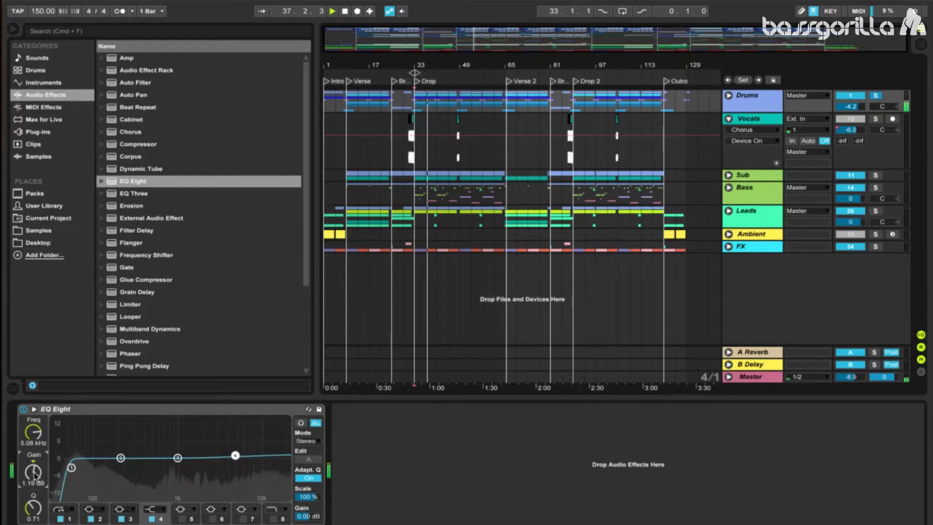
text(1.5)
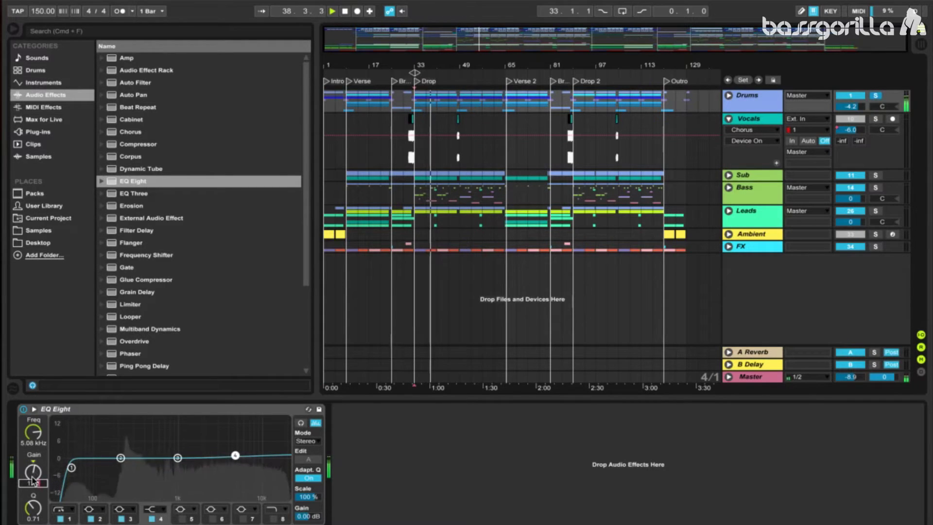
key(Return)
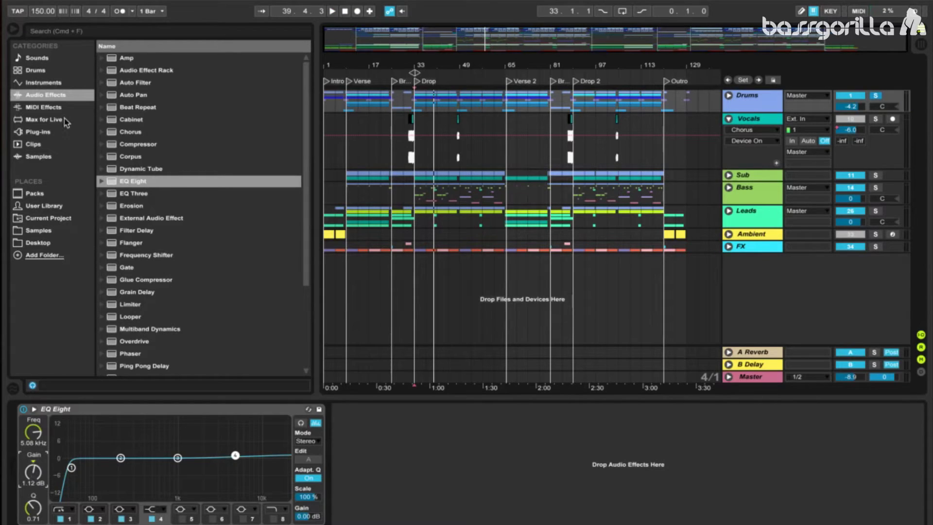
Add a Compressor after the Drums EQ with ratio 2.51:1, attack 4.99 ms and threshold -10.9 dB, listening to the soloed drums.
drag(122, 145, 423, 450)
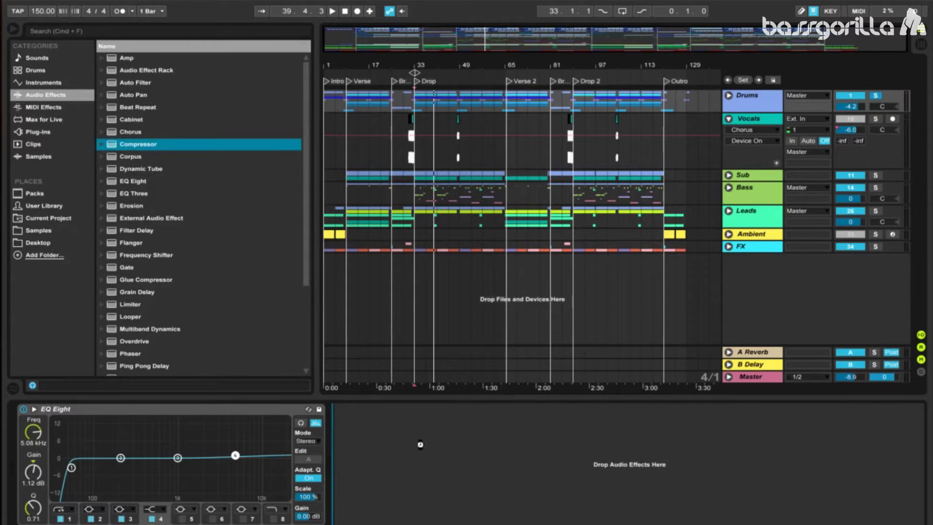
click(347, 430)
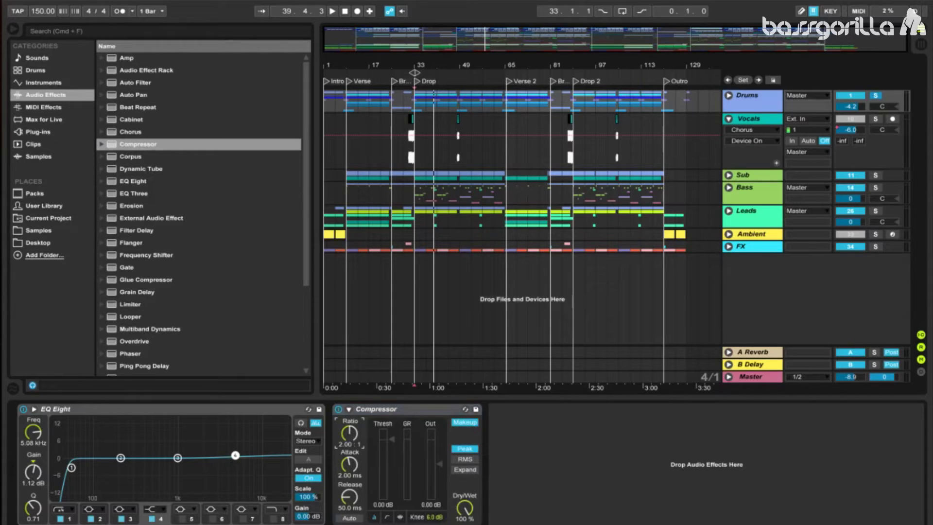
drag(349, 433, 366, 435)
key(space)
drag(349, 464, 355, 462)
key(space)
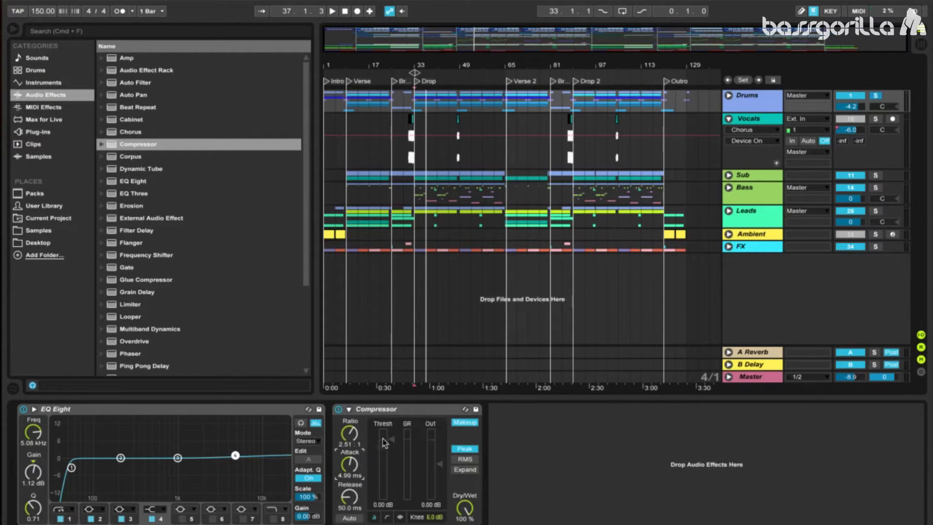
key(space)
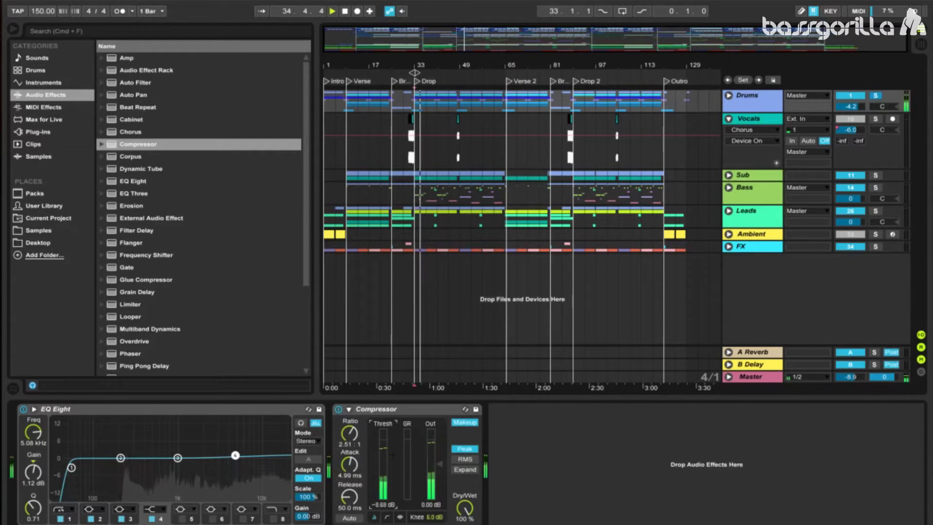
drag(393, 454, 392, 464)
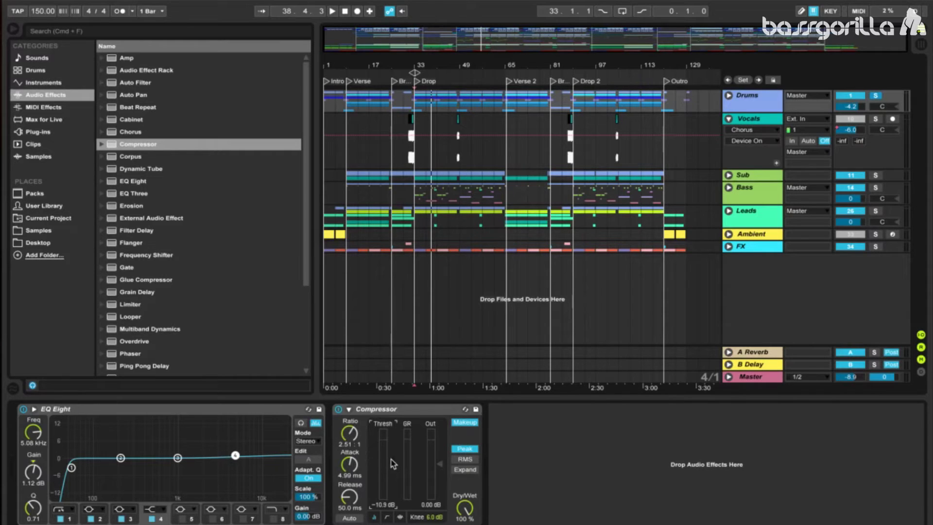
Examine the Vocals track's device chain from the Chorus through the EQ Eight and Compressor.
click(744, 121)
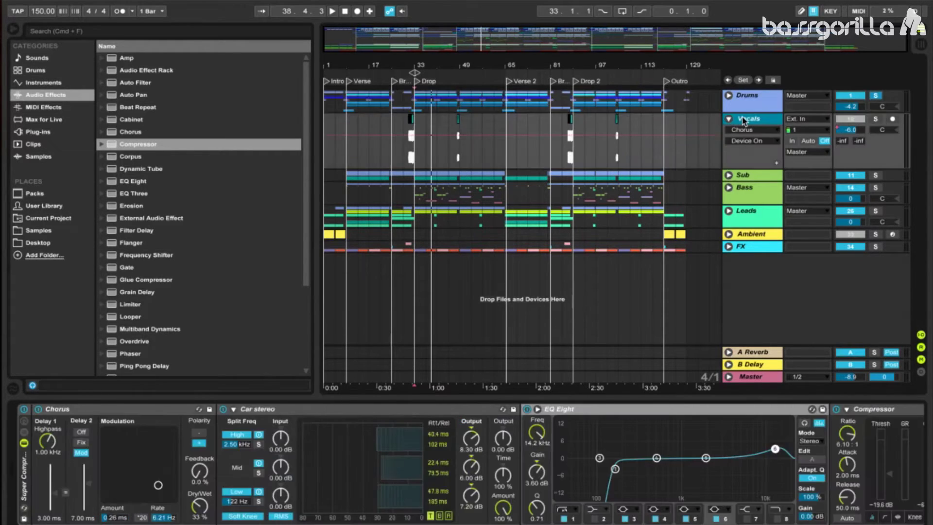
click(584, 410)
scroll(583, 409, right, 3)
scroll(583, 409, left, 3)
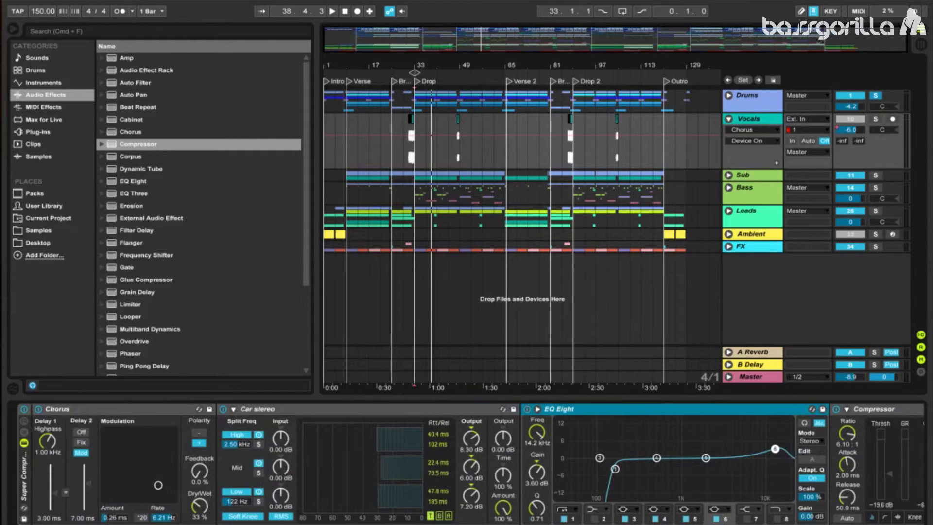
Expand the Sub group and set its volume to -0.9 dB.
click(747, 176)
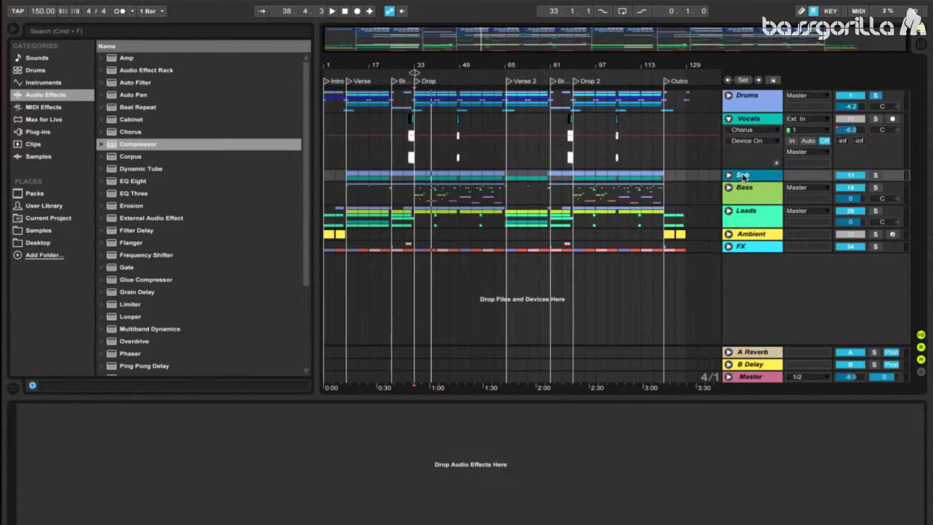
click(729, 175)
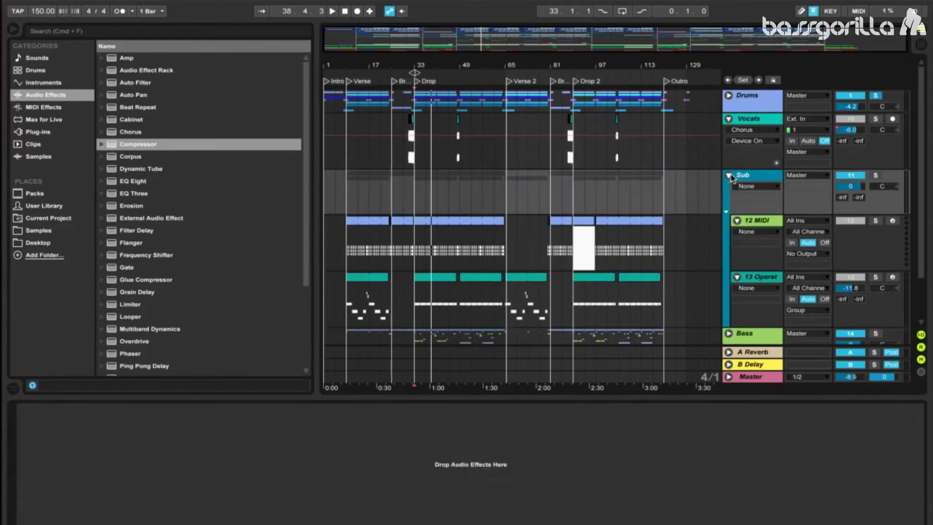
click(851, 186)
drag(851, 186, 851, 188)
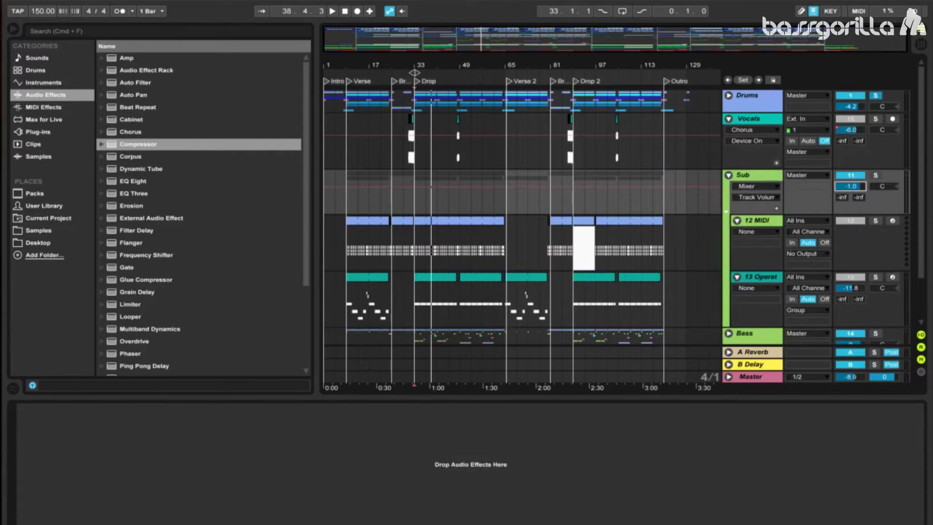
Add the LFOTool plug-in from the local VST collection to the Sub group.
click(763, 178)
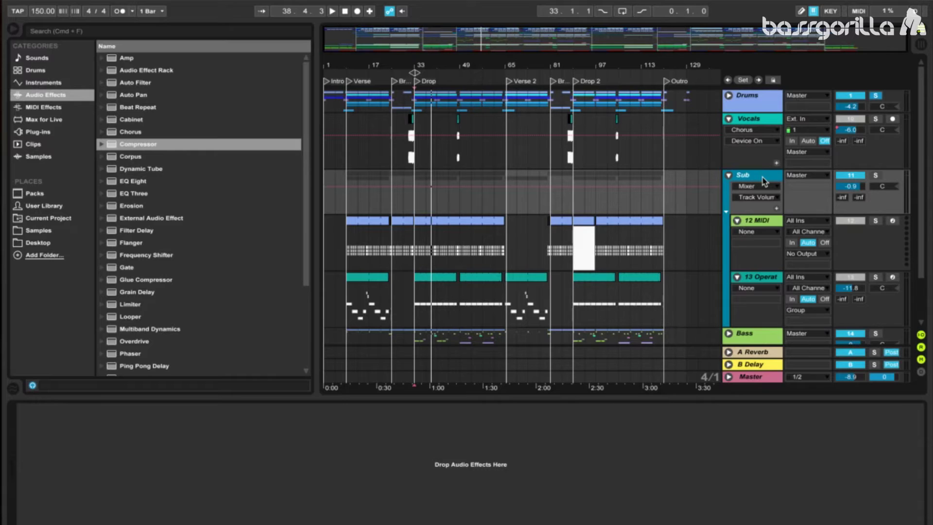
click(54, 94)
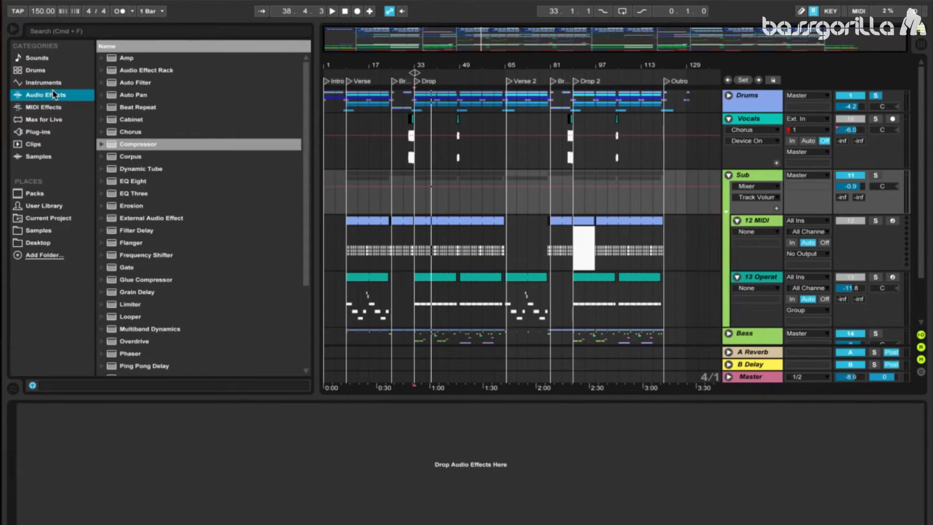
click(39, 132)
click(100, 71)
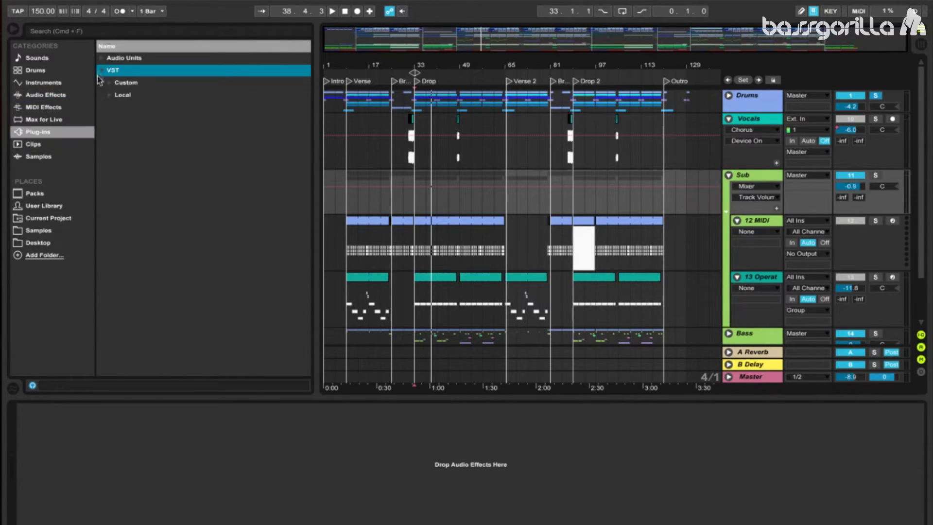
click(108, 95)
scroll(152, 222, down, 4)
scroll(153, 222, down, 3)
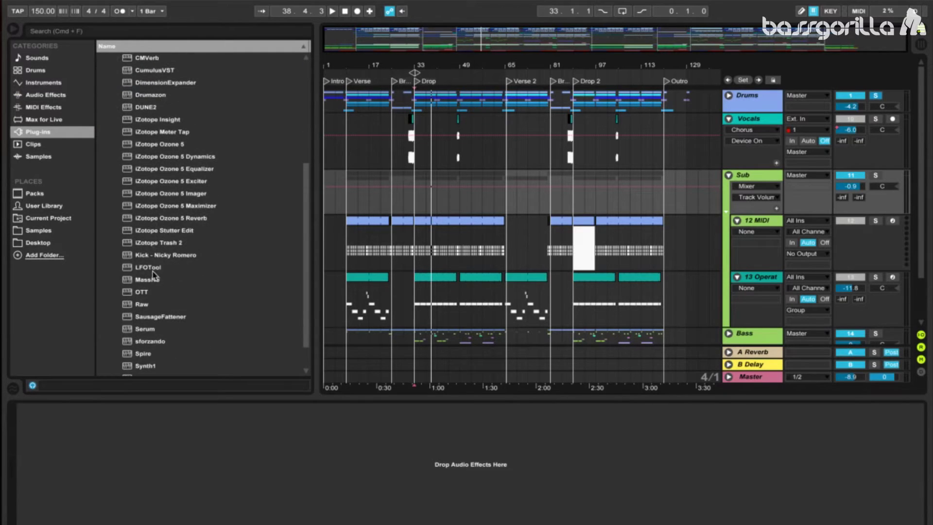
click(152, 271)
drag(747, 202, 743, 179)
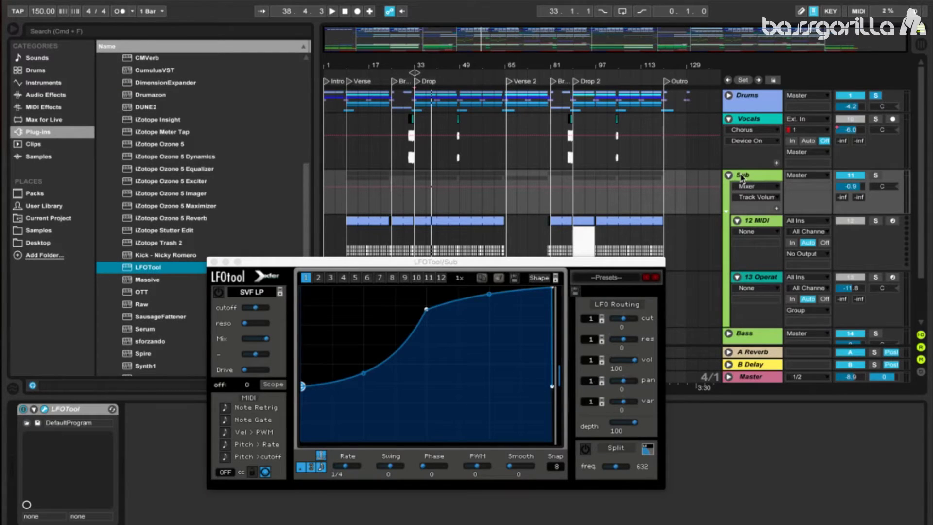
Load the Sub preset in LFOTool and close the plug-in window.
click(604, 277)
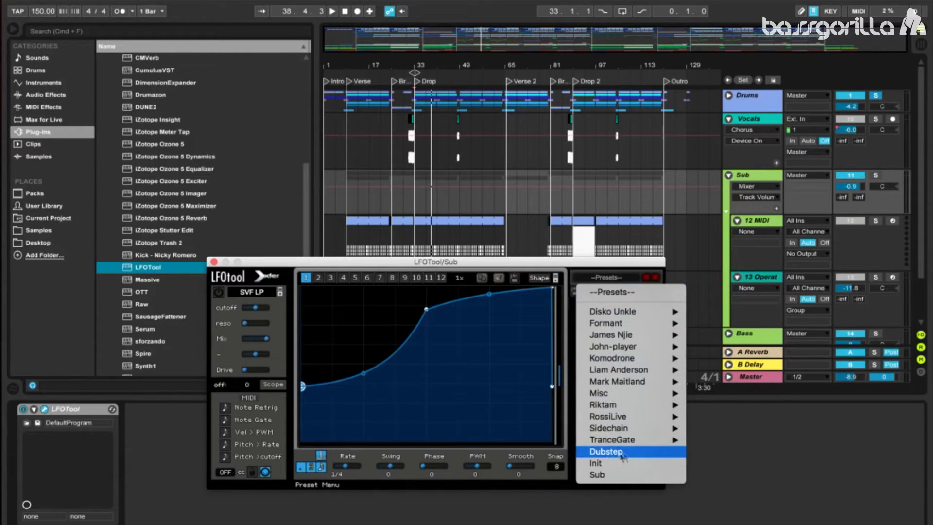
click(618, 475)
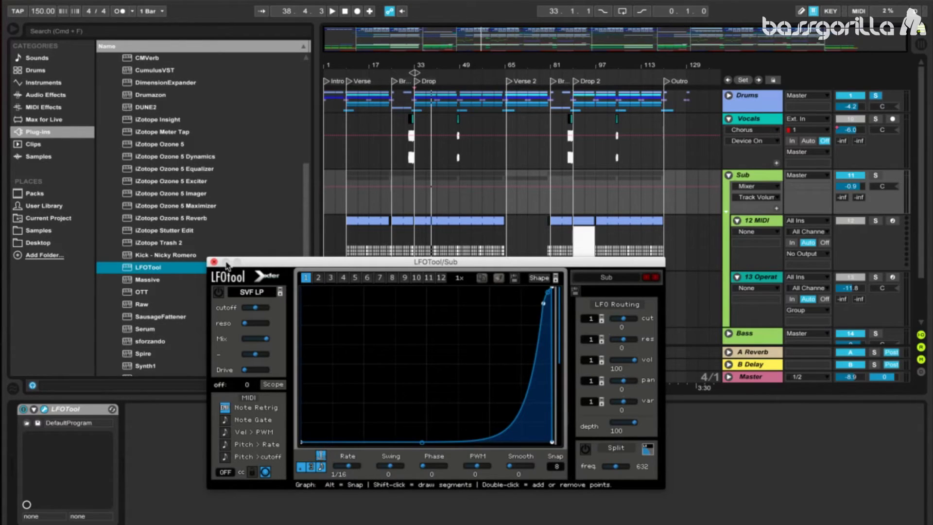
click(214, 262)
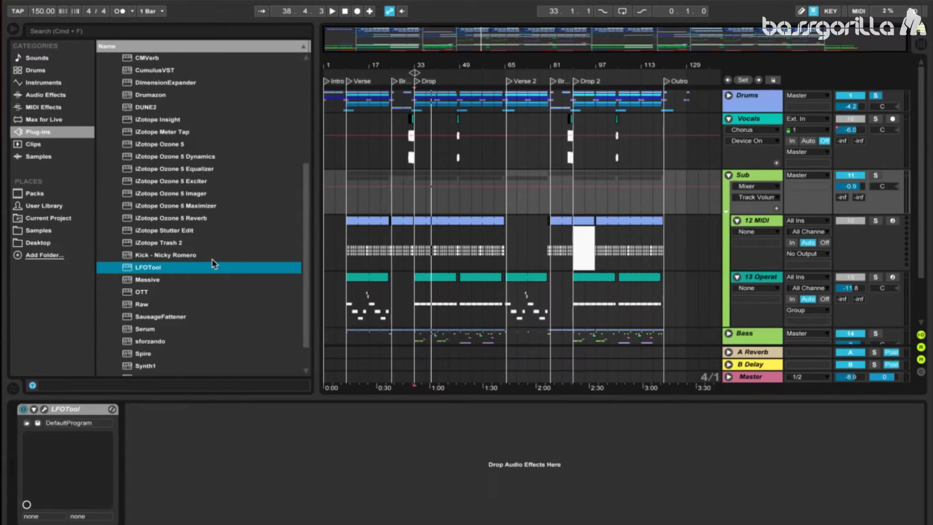
Route the 12 MIDI track's output to the Sub group's LFOTool, solo the Sub group and play from the Drop.
click(414, 222)
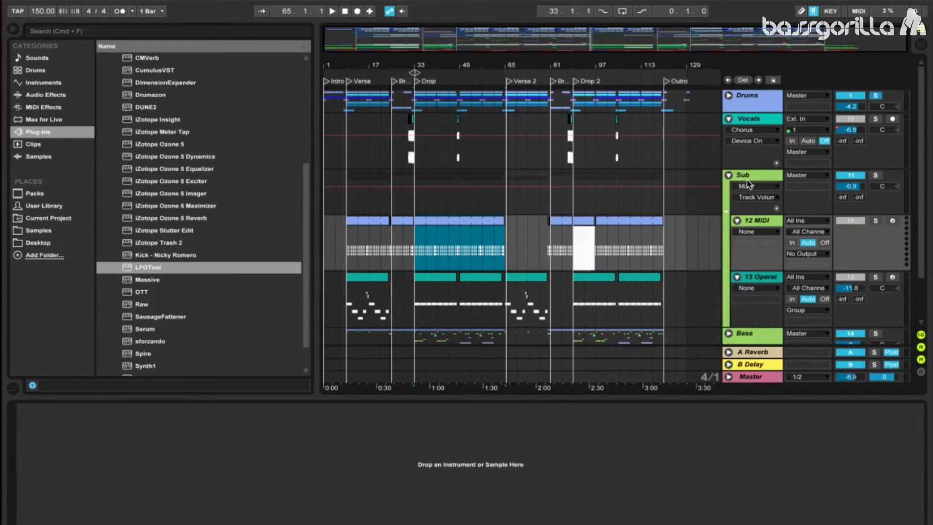
click(797, 254)
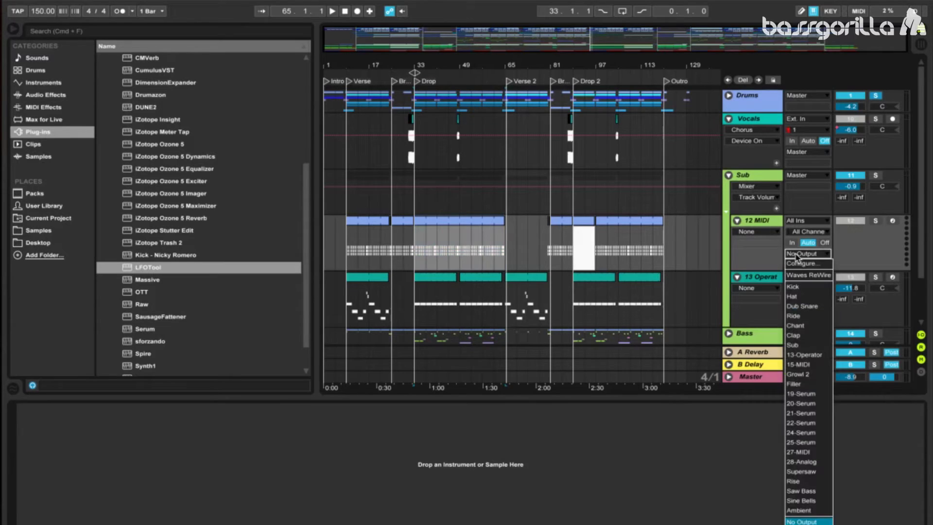
click(805, 347)
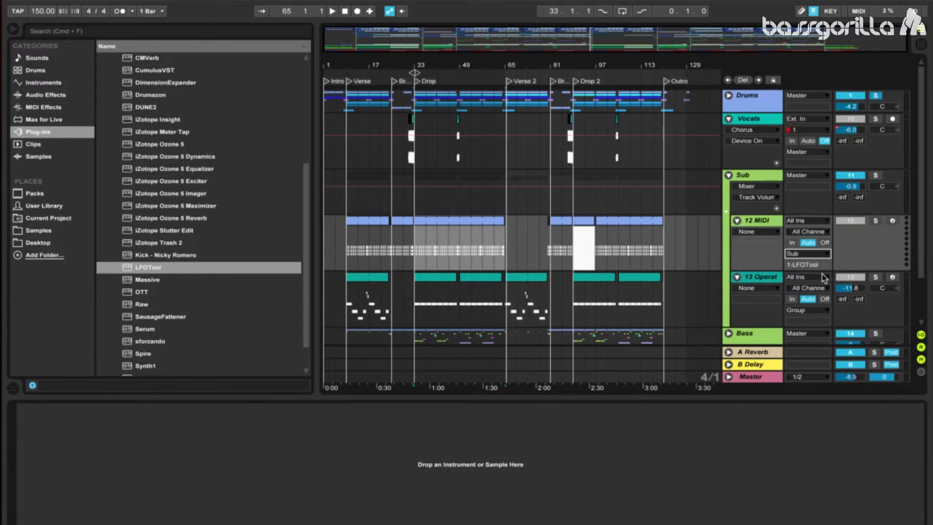
click(876, 175)
click(419, 83)
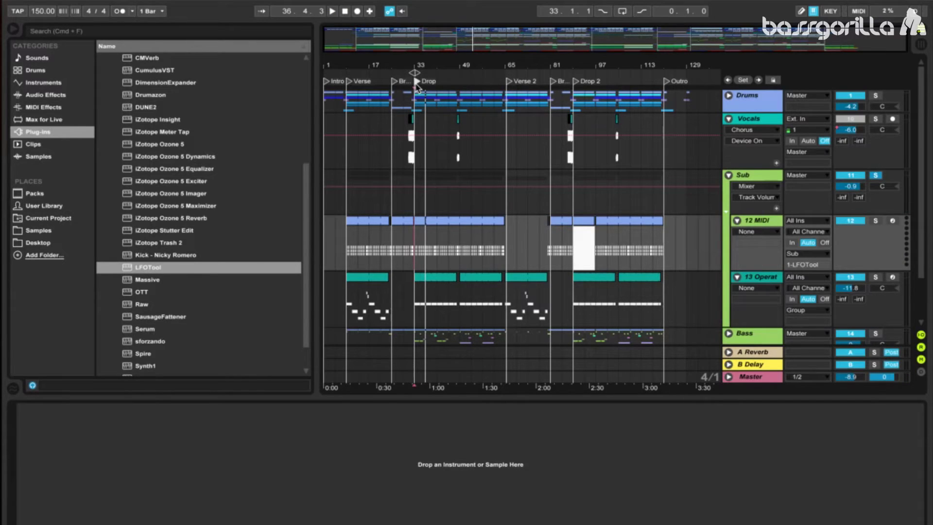
Add an EQ Eight to the Sub group after LFOTool and use band 8 as a low-pass at 160 Hz.
click(759, 176)
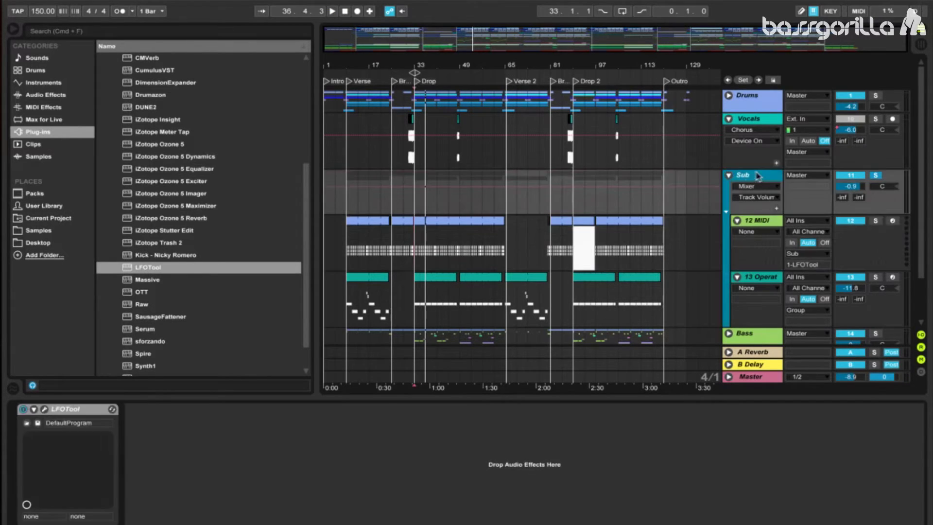
click(36, 96)
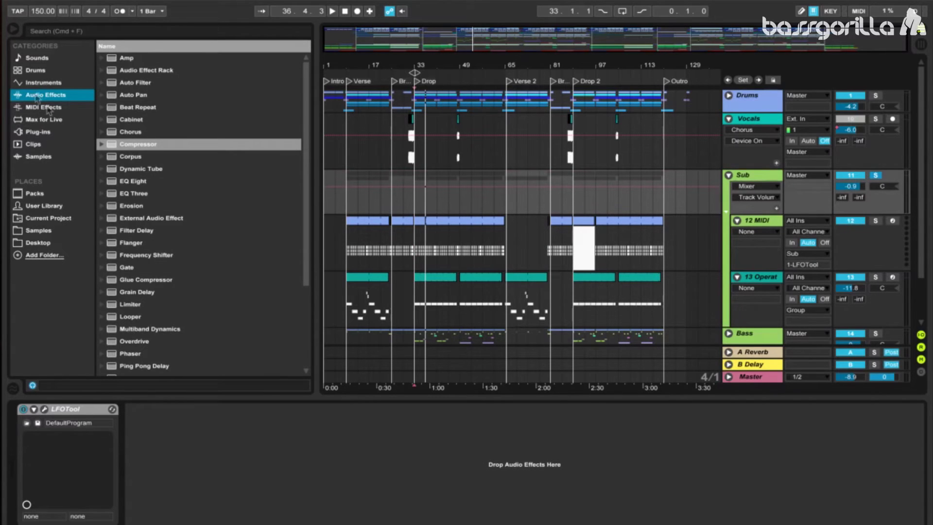
click(136, 181)
drag(136, 182, 225, 452)
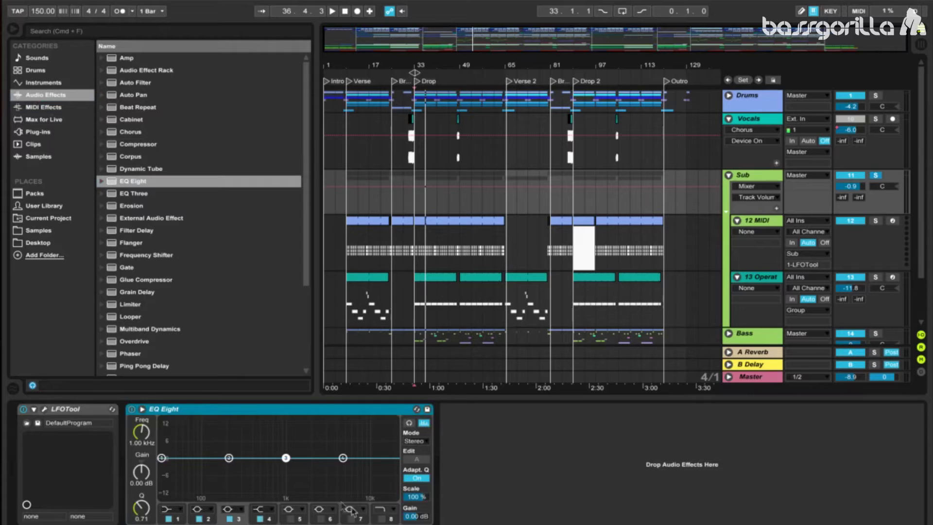
click(382, 519)
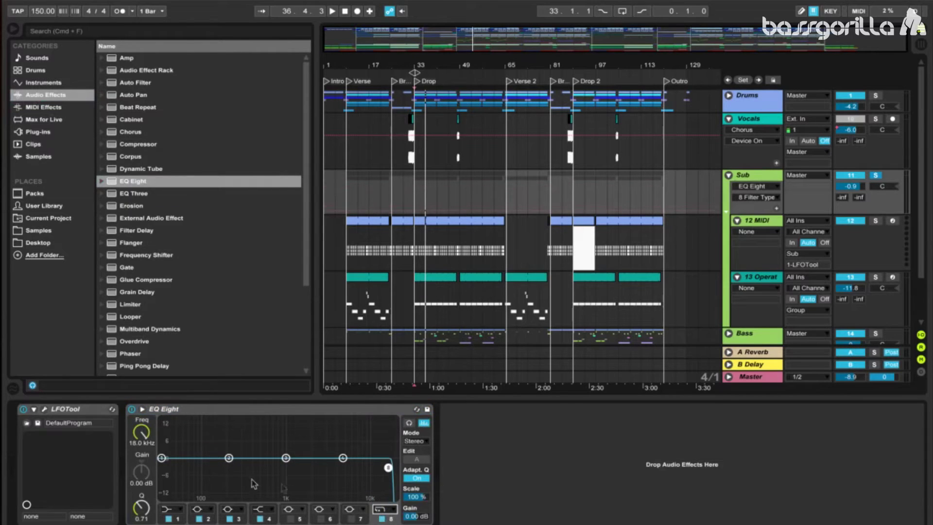
drag(141, 432, 141, 477)
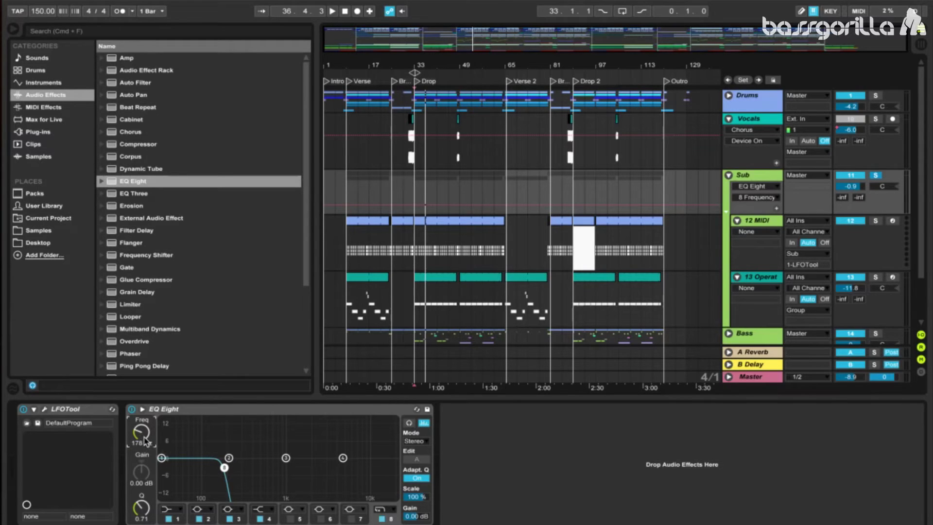
drag(224, 467, 221, 468)
Play the Drop with the Sub group soloed to listen to the low-pass filtering.
click(418, 83)
key(space)
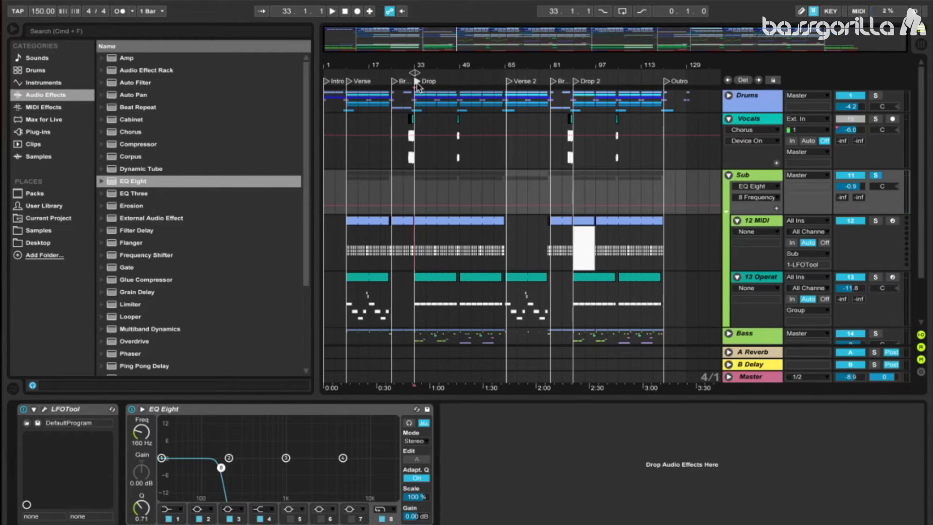
key(space)
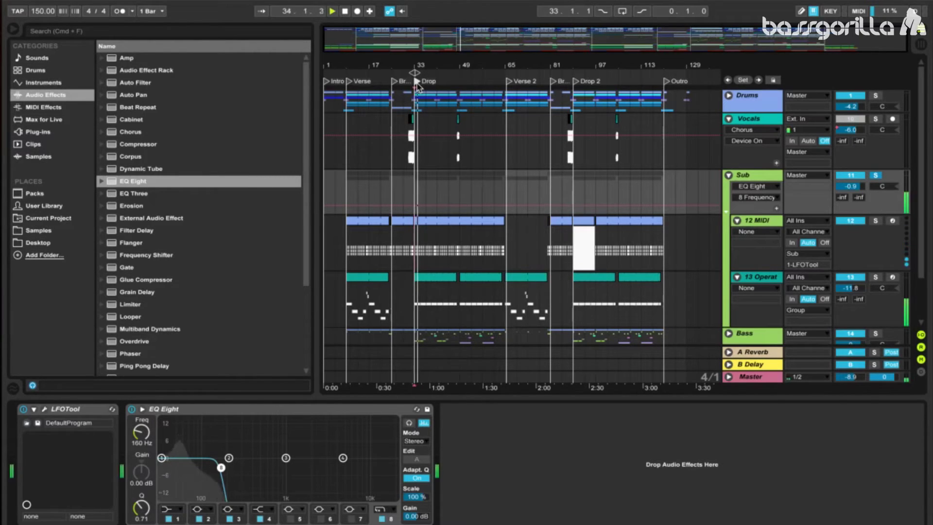
key(space)
Collapse the Sub group and set the Bass group's volume to -7.0 dB.
click(728, 174)
click(751, 196)
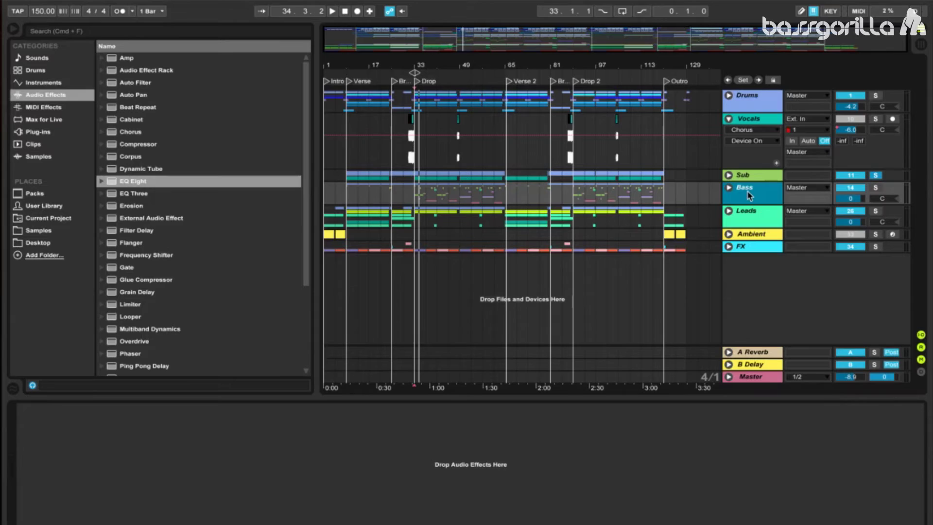
drag(855, 199, 856, 205)
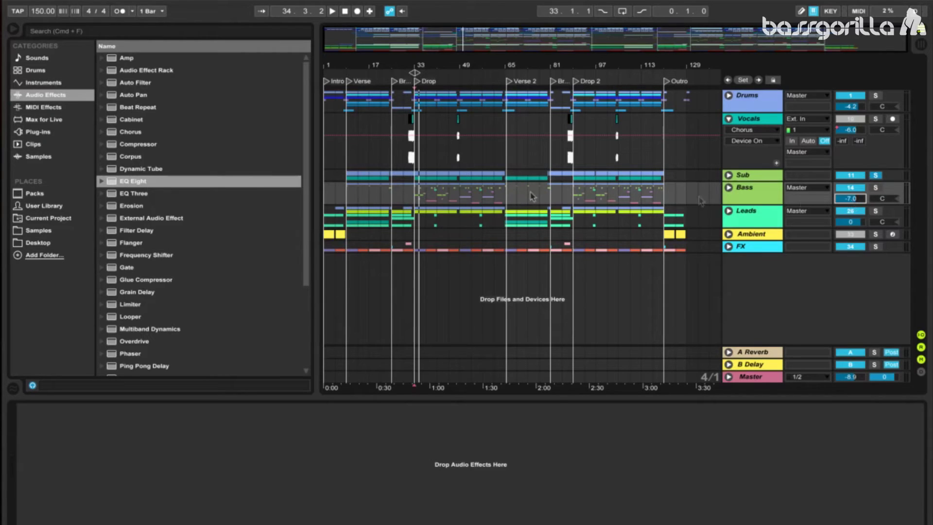
Add an EQ Eight to the Bass group and turn band 1 into a low cut at 50 Hz.
drag(126, 188, 756, 190)
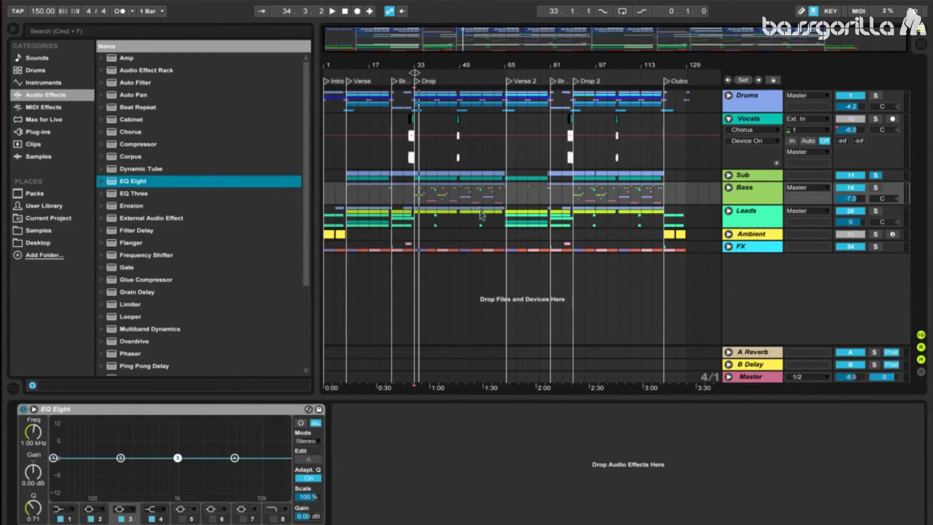
click(74, 509)
click(63, 432)
click(39, 434)
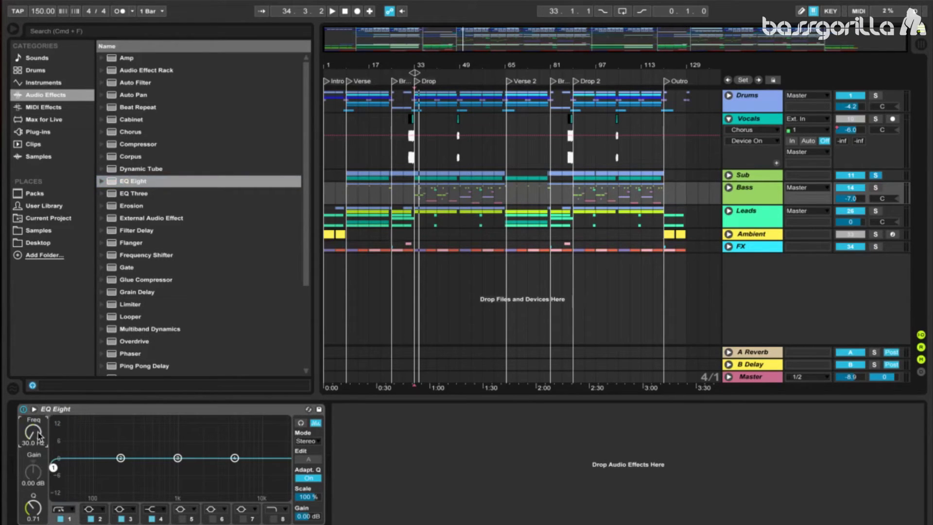
text(50)
key(Return)
Add the CamelCrusher plug-in to the Bass group after the EQ Eight.
click(49, 132)
click(64, 98)
click(56, 134)
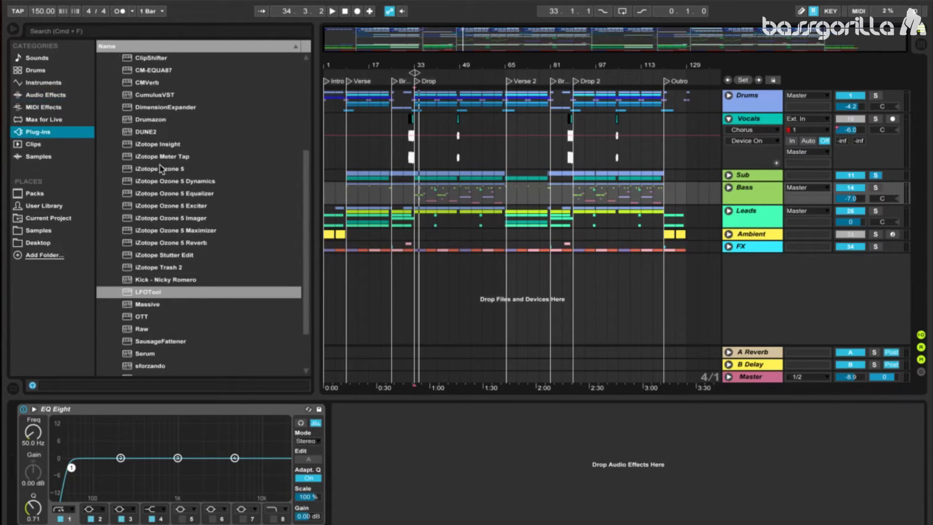
scroll(159, 168, up, 3)
scroll(159, 168, up, 1)
drag(158, 95, 406, 465)
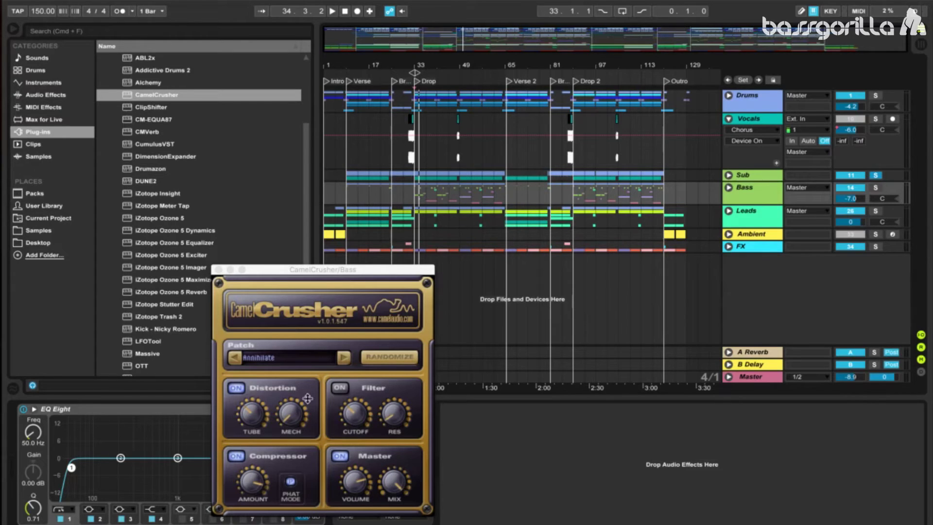
Load the Tube Warmth patch in CamelCrusher and switch off its Filter section.
click(297, 357)
scroll(362, 496, down, 5)
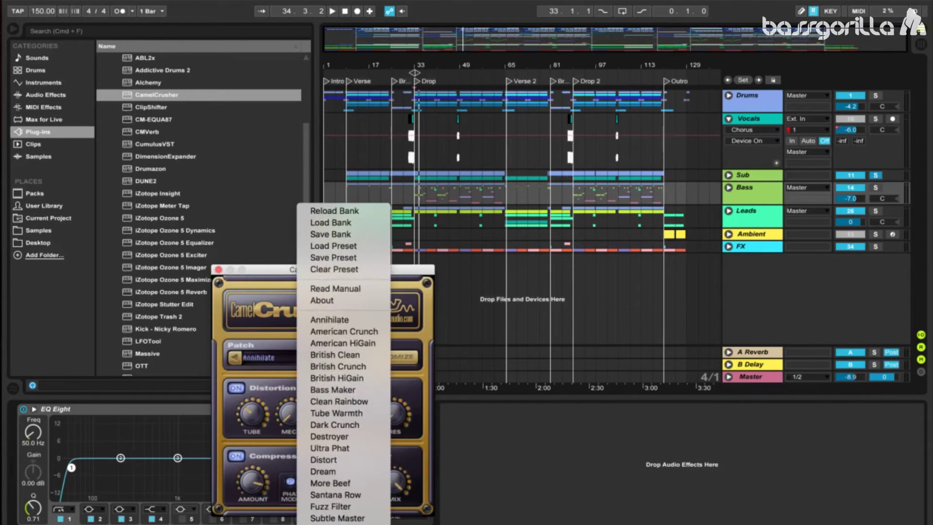
click(347, 414)
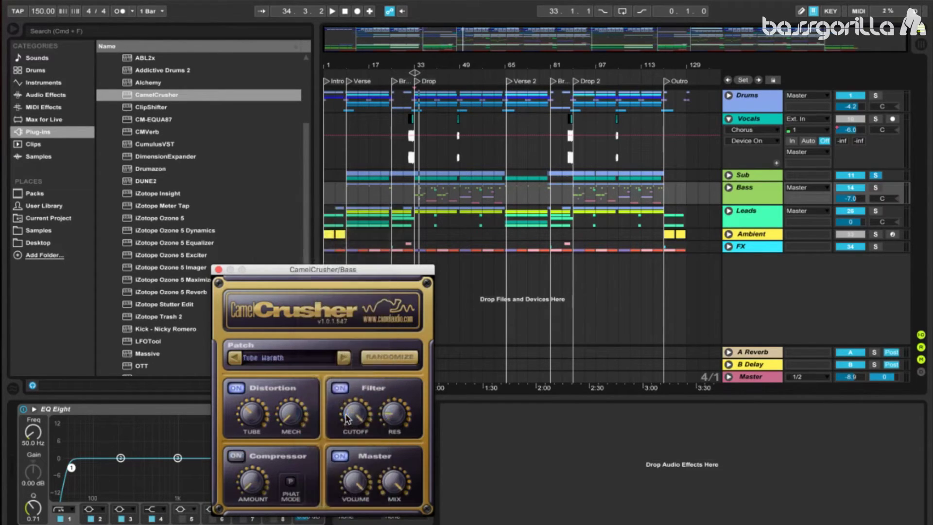
click(340, 389)
Solo the Bass group and adjust CamelCrusher's Tube distortion while playing the Drop.
click(877, 187)
click(877, 187)
key(space)
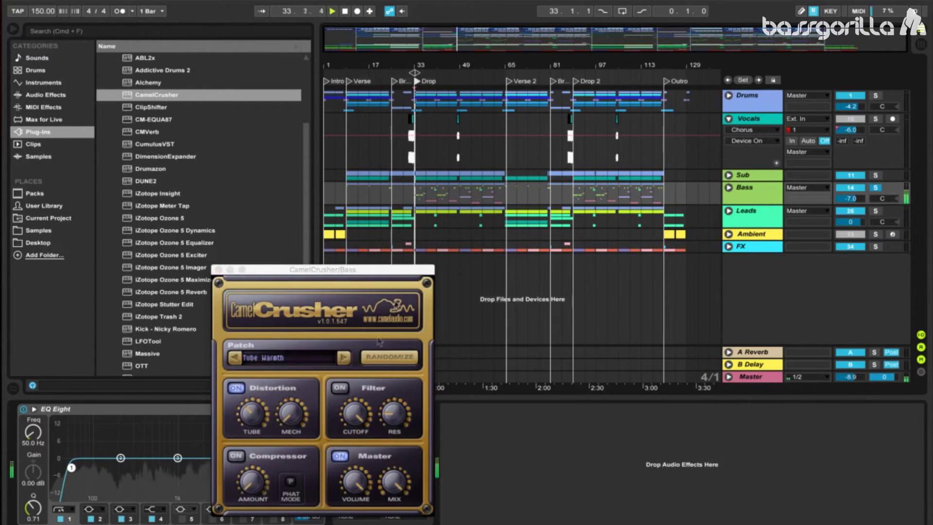
click(260, 419)
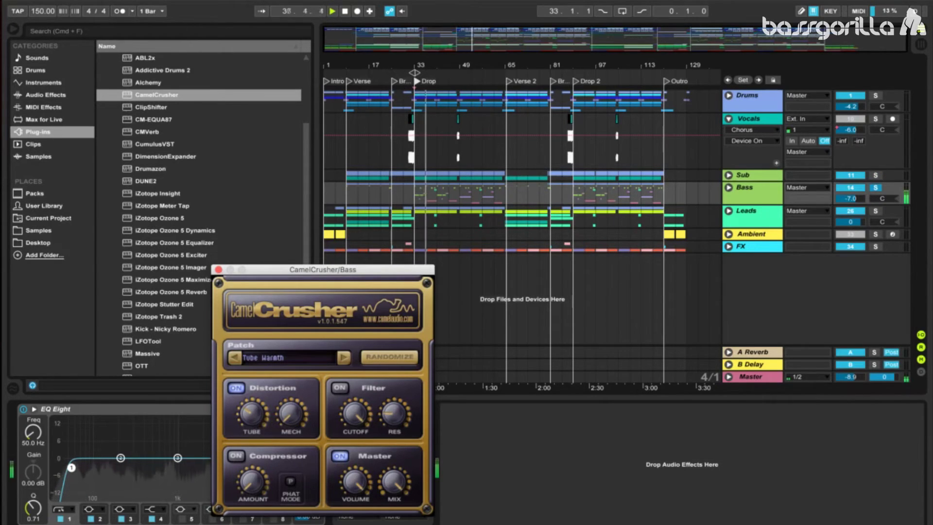
click(345, 12)
Fine-tune CamelCrusher's Mech distortion and replay the Drop with the Bass group soloed.
click(295, 404)
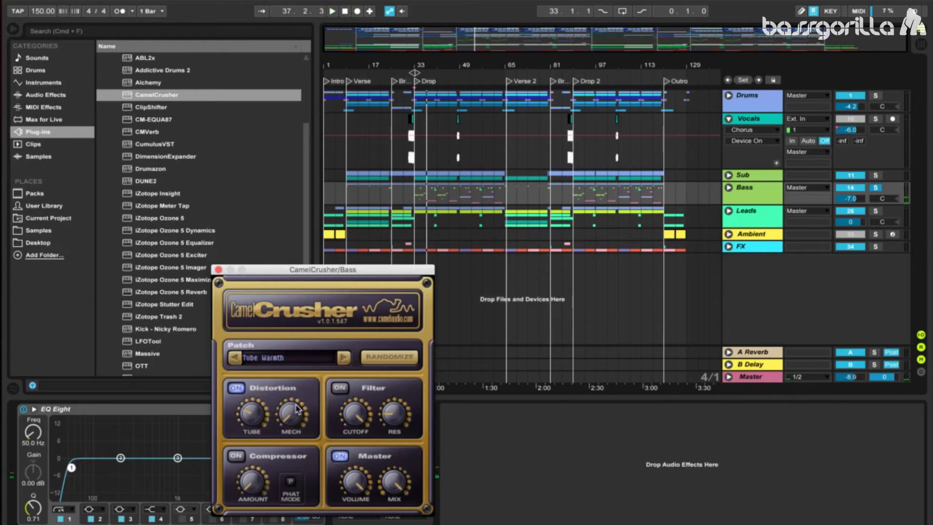
drag(296, 405, 296, 402)
click(418, 82)
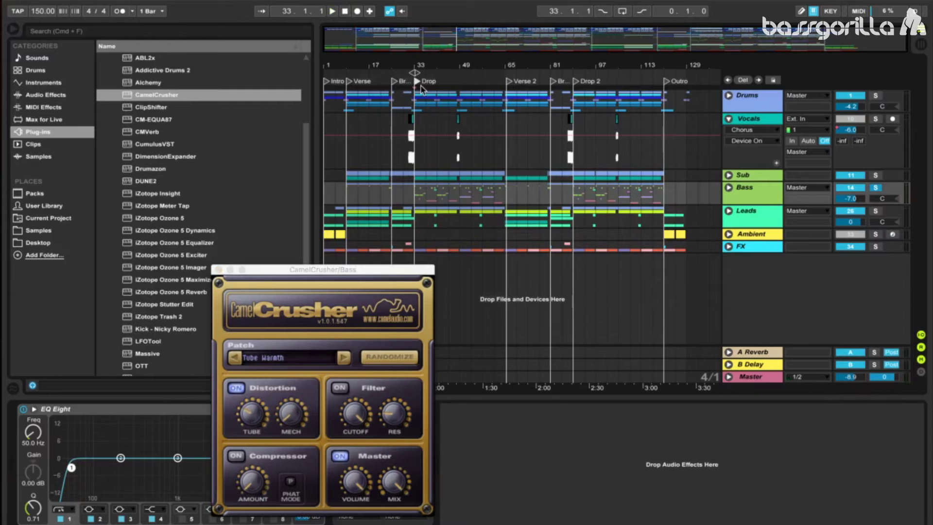
key(space)
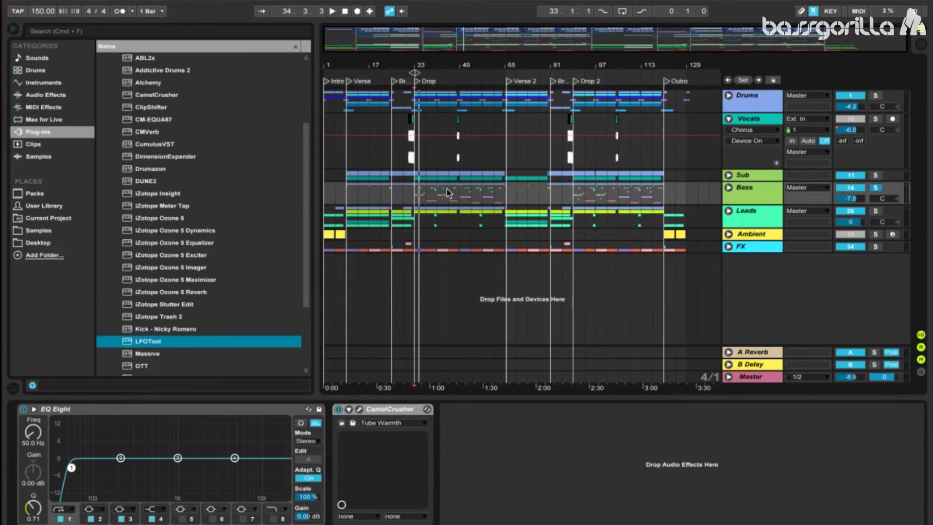
Add LFOTool to the Bass group after CamelCrusher, load its Dubstep preset and close the plug-in window.
drag(149, 348, 544, 440)
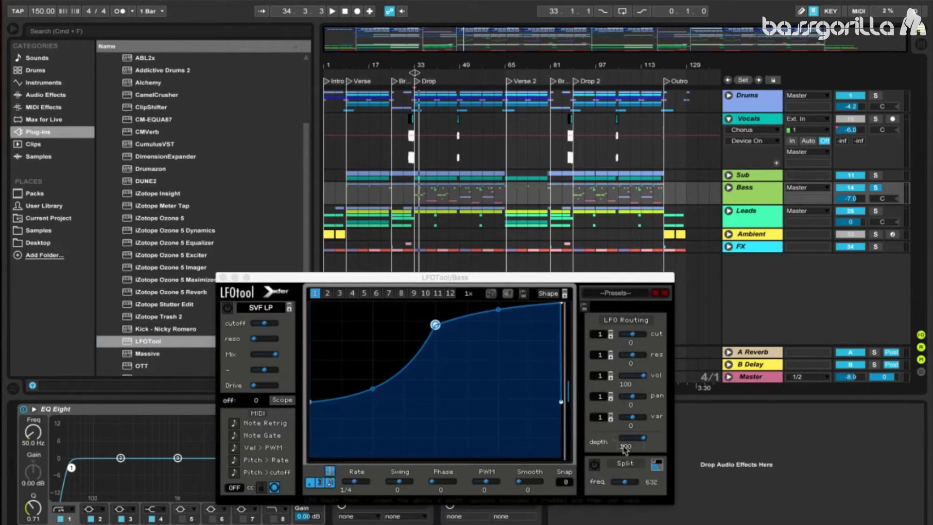
click(616, 294)
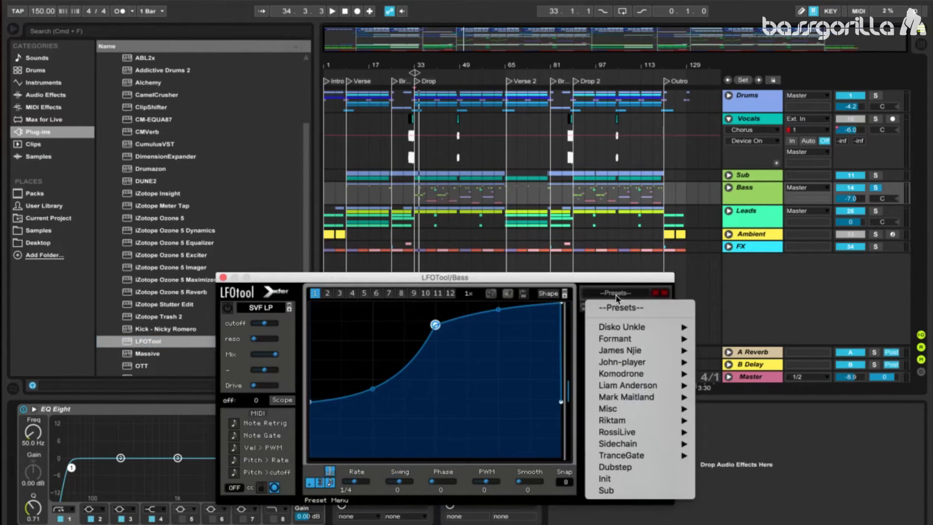
click(616, 466)
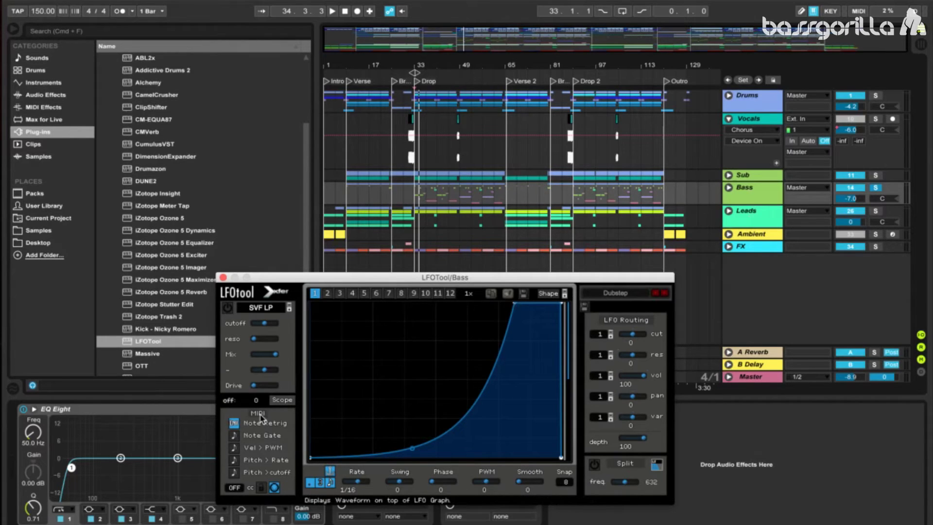
click(223, 277)
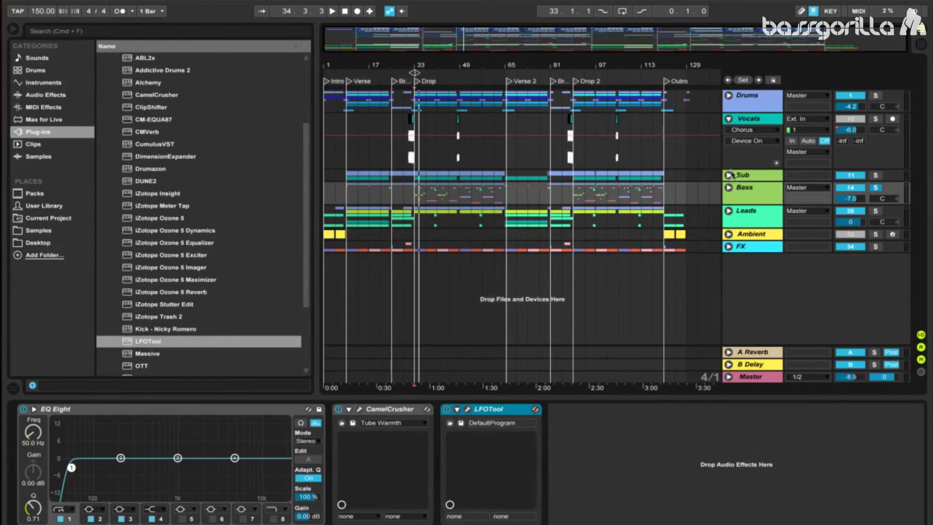
Expand the Bass group and route the 15 MIDI track's output to the group's LFOTool.
click(729, 188)
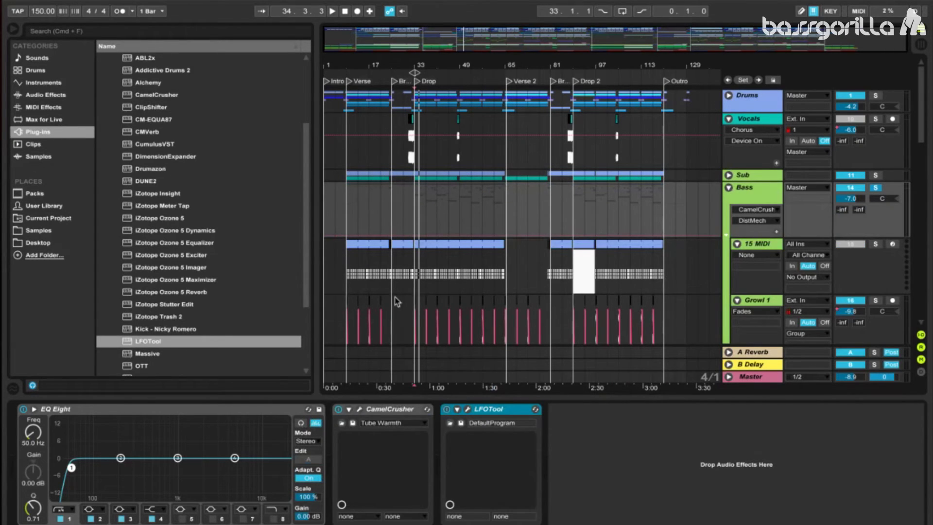
click(816, 278)
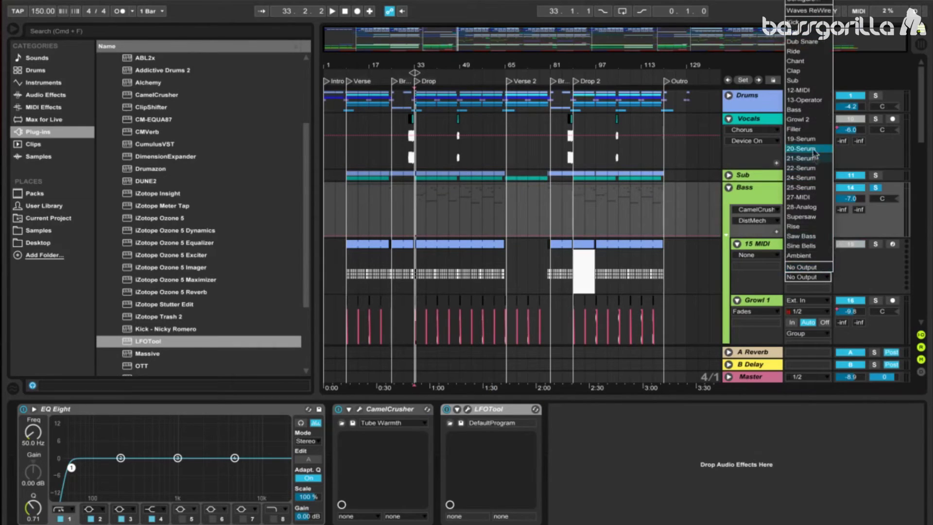
click(807, 110)
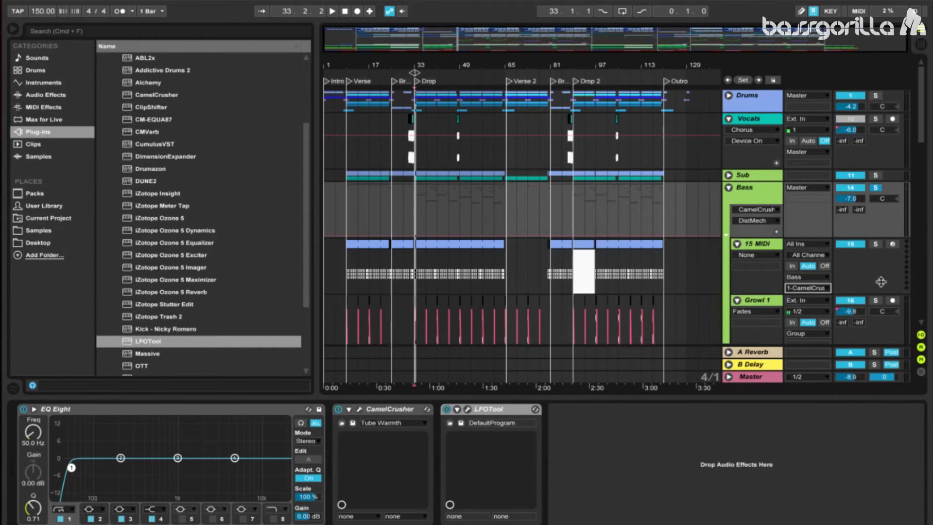
click(826, 288)
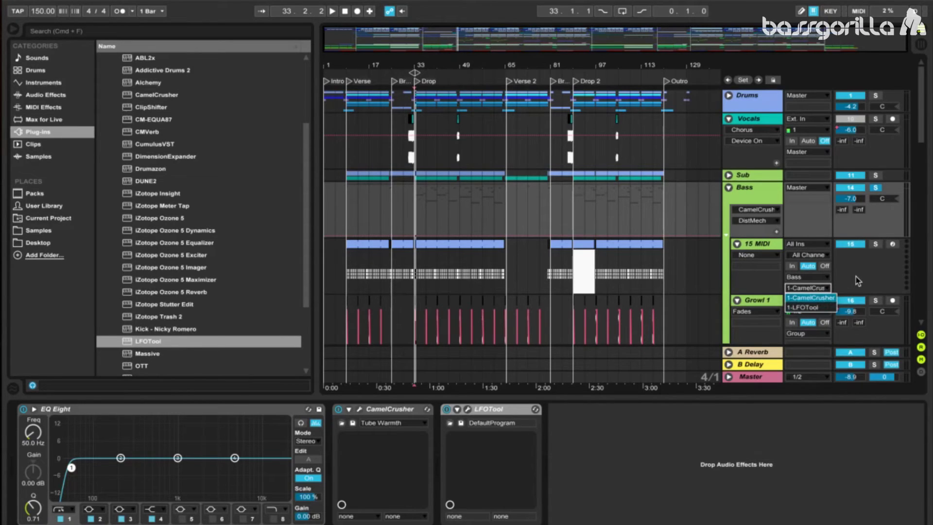
click(816, 307)
Play the Drop with the Bass group soloed, turn off its solo to hear the full mix, and stop playback.
click(764, 192)
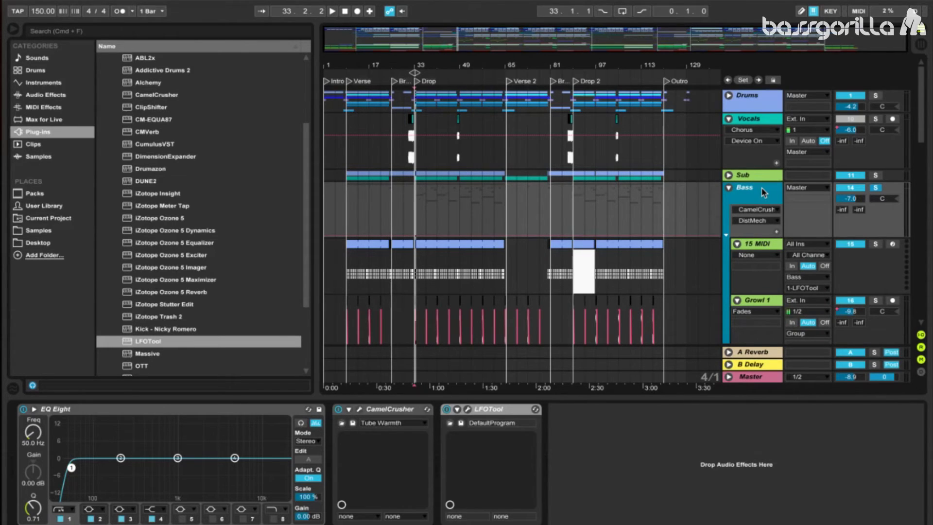
click(418, 81)
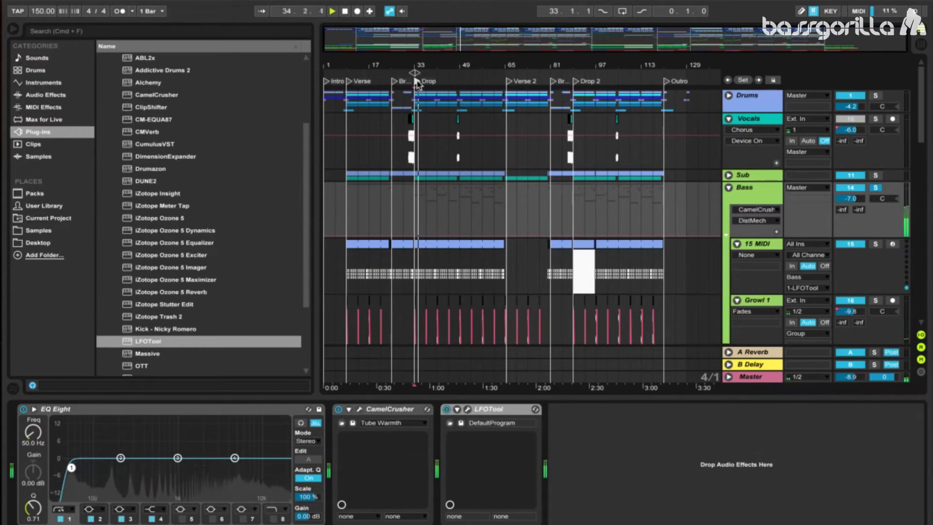
click(876, 188)
key(space)
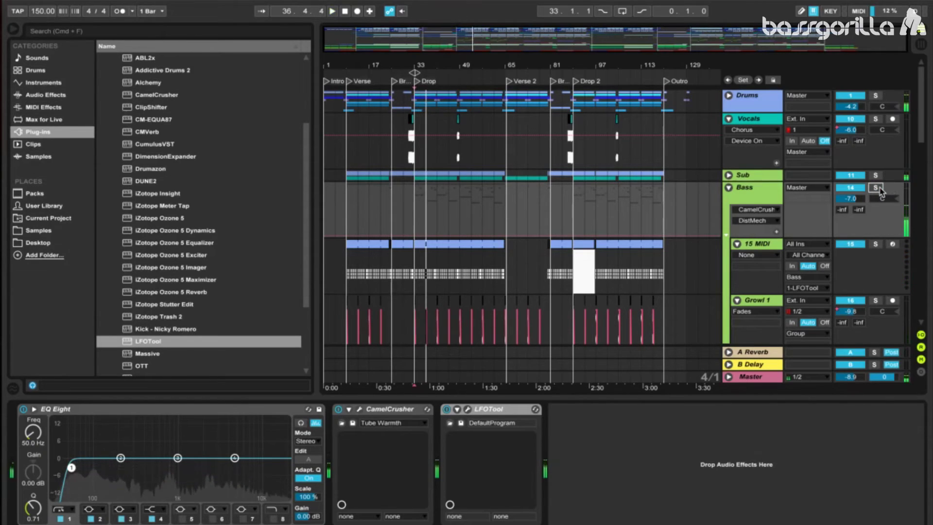
Stop playback and add the SausageFattener plug-in to the end of the Bass group's effect chain.
key(space)
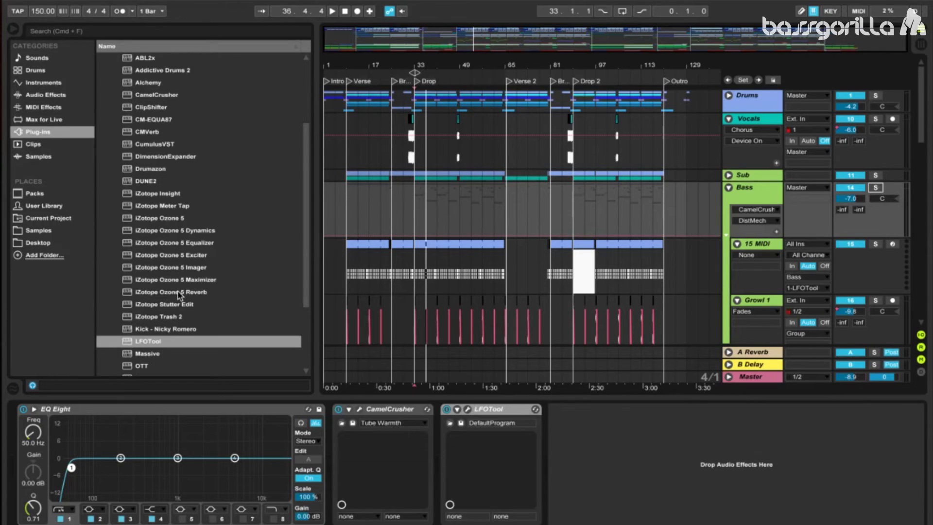
click(177, 342)
scroll(178, 344, down, 3)
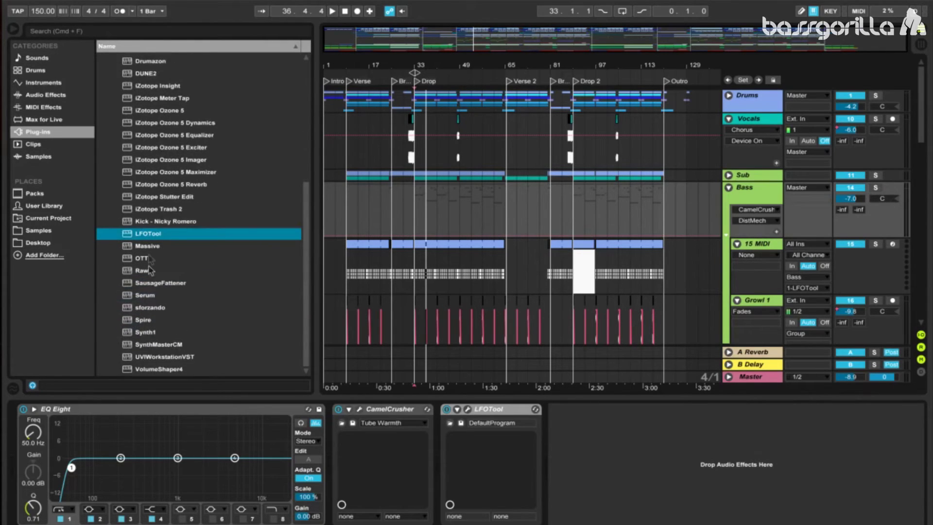
drag(160, 283, 637, 484)
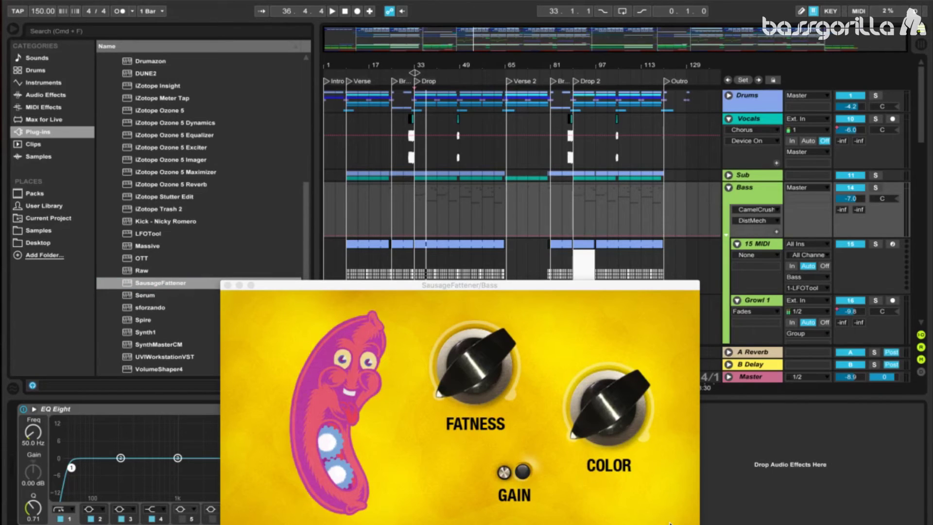
Solo the Bass group, play the Drop while slightly raising SausageFattener's Fatness, turn off the solo and close the plug-in window.
drag(444, 349, 623, 524)
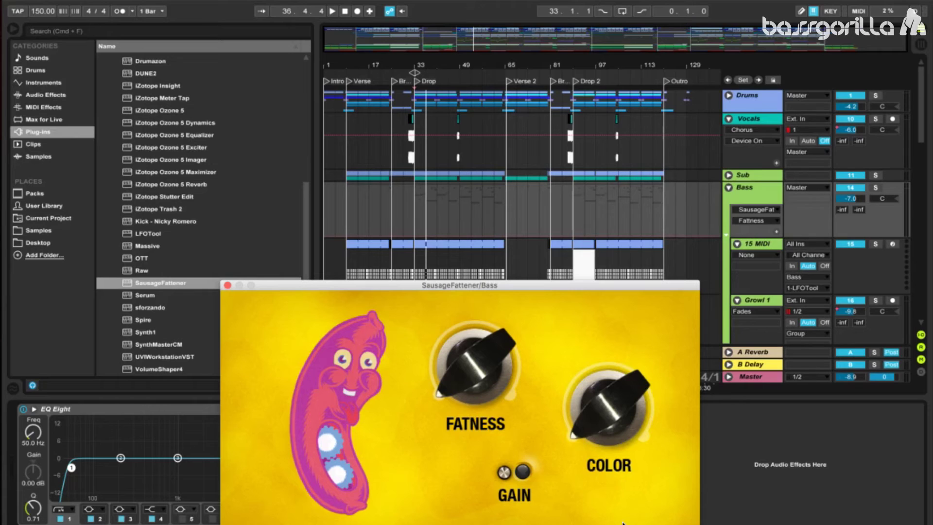
click(877, 188)
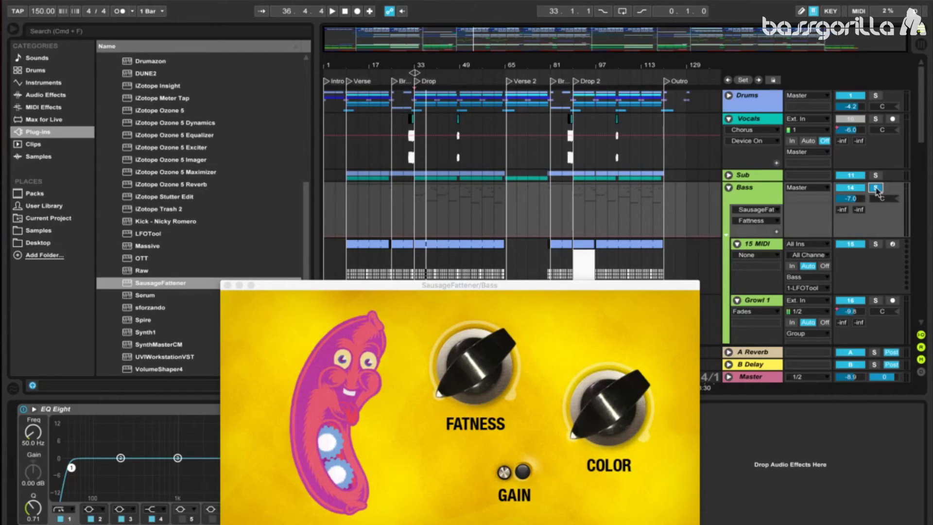
click(417, 84)
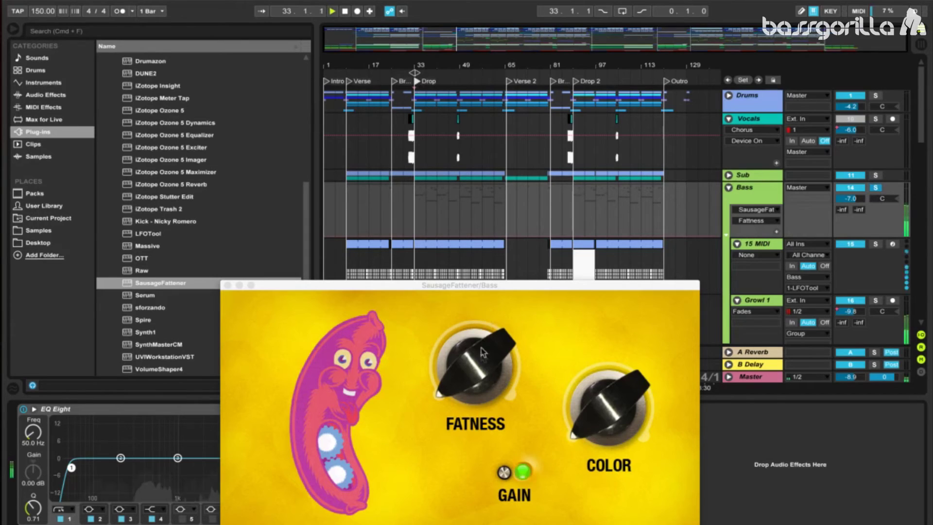
click(481, 387)
drag(482, 386, 481, 337)
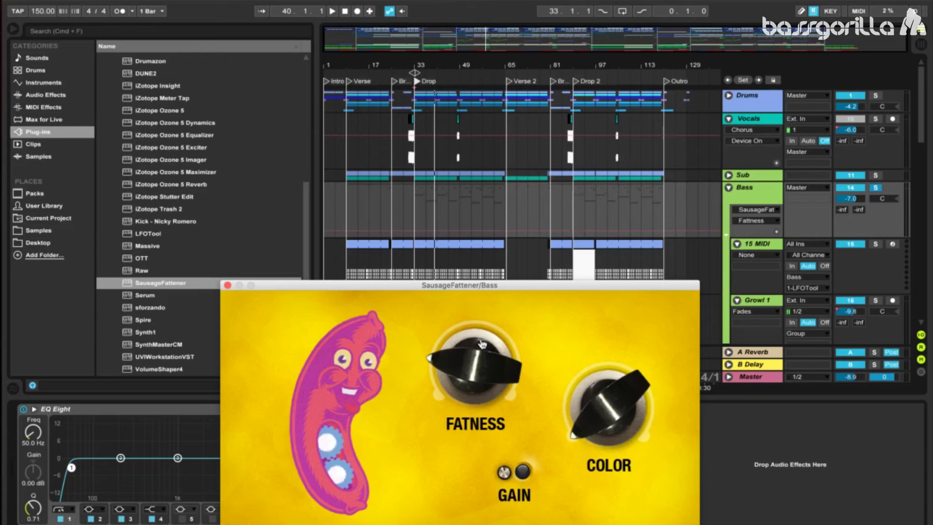
click(875, 188)
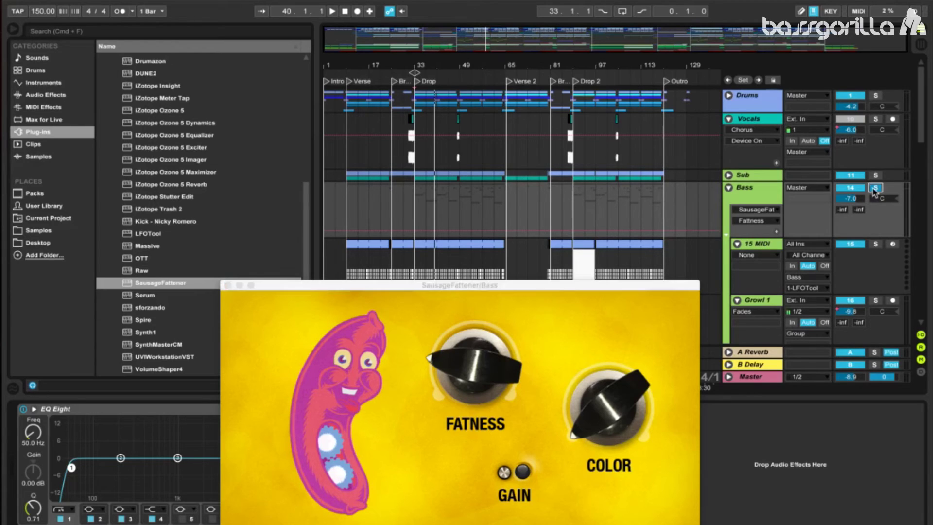
click(228, 286)
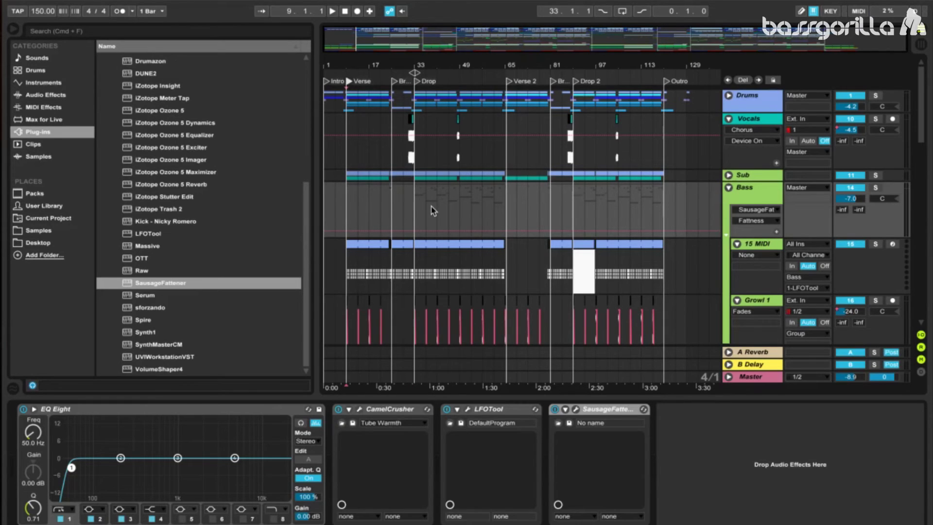
Play the start of the Verse and examine Growl 1's track volume automation and its Reverb device.
key(space)
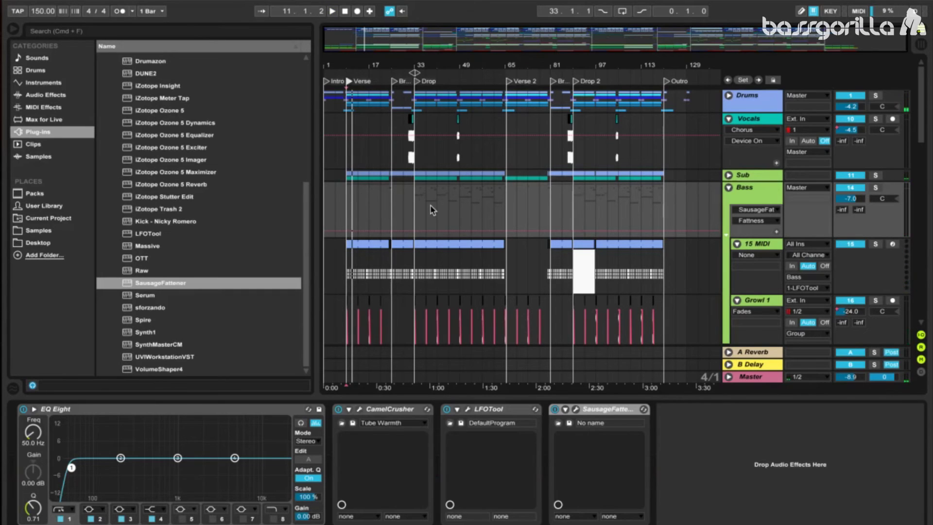
drag(352, 63, 535, 161)
scroll(403, 162, down, 2)
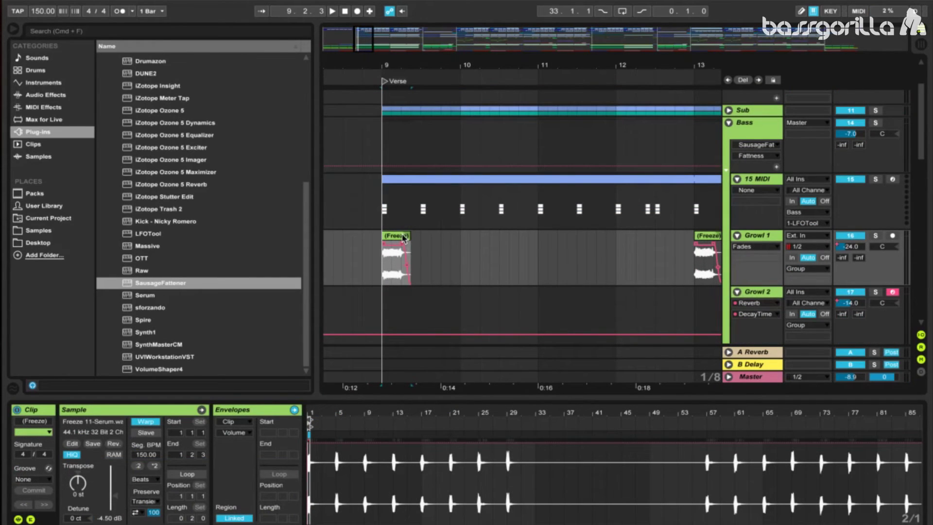
click(865, 244)
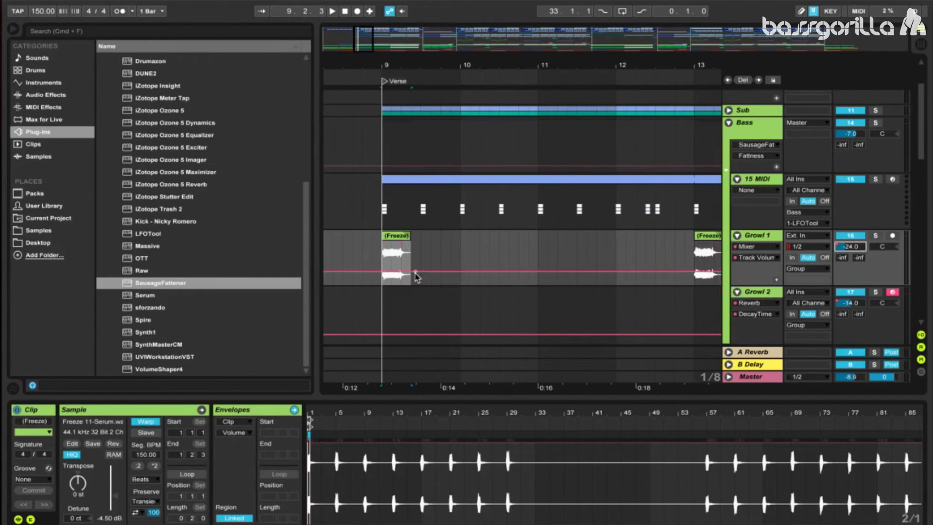
key(shift+Tab)
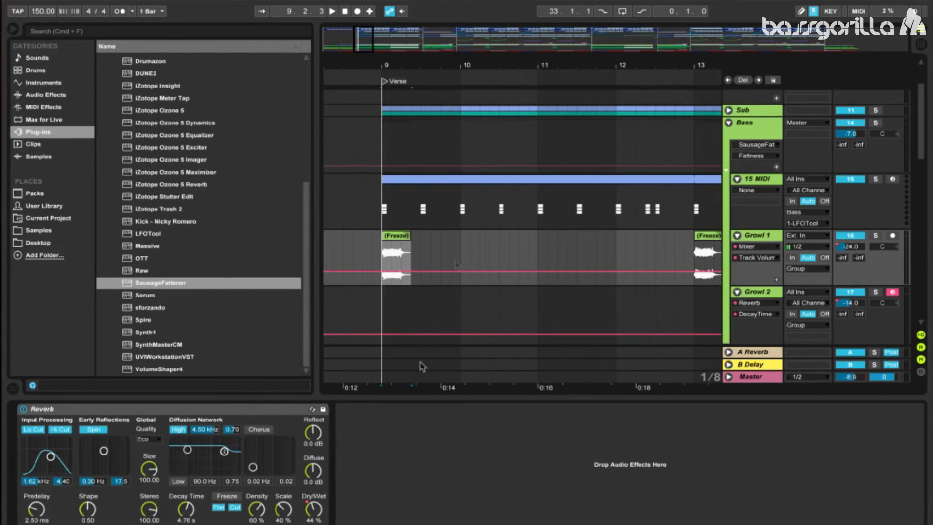
drag(480, 63, 366, 64)
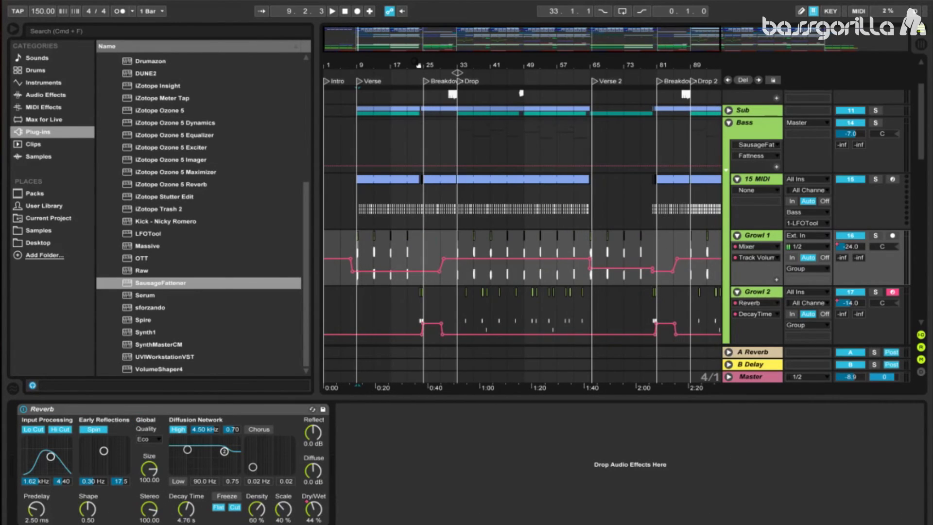
drag(418, 65, 418, 104)
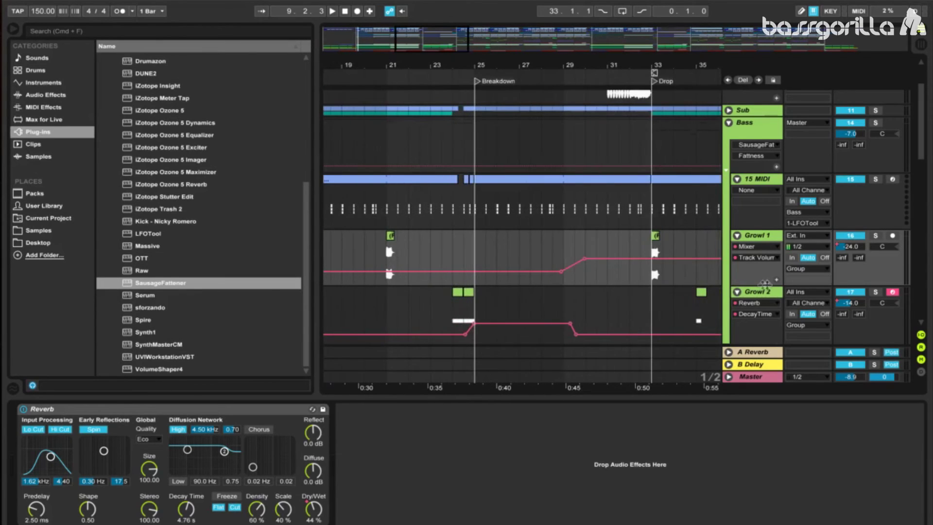
Examine Growl 2's device chain and its Reverb Dry/Wet automation around the first Breakdown.
click(767, 295)
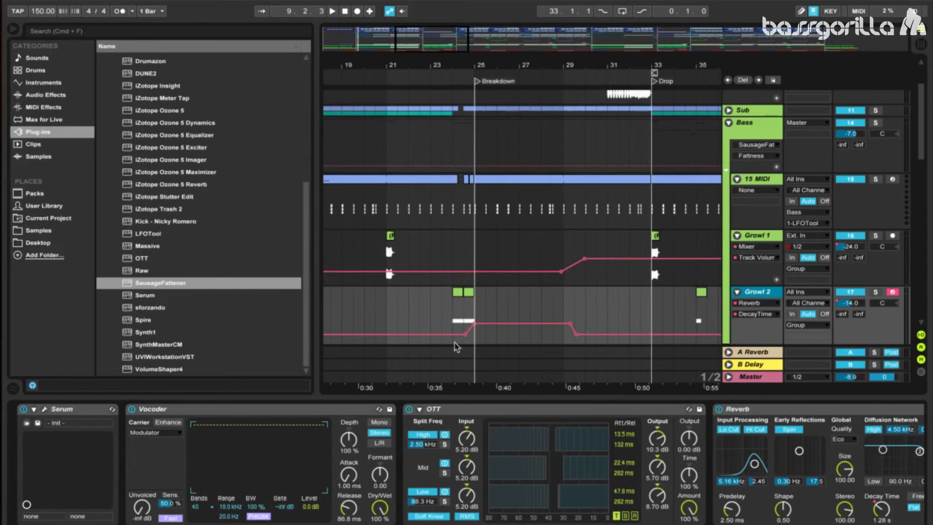
click(838, 394)
click(761, 303)
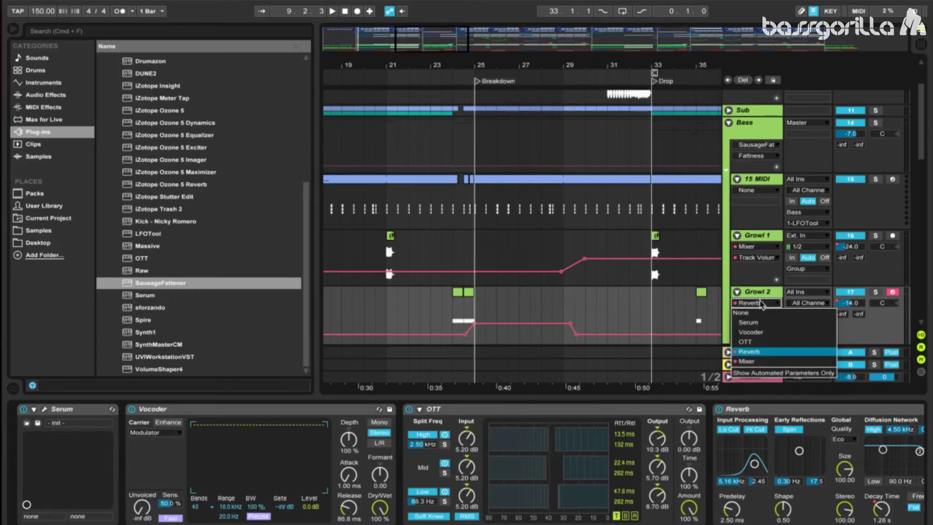
click(765, 347)
click(756, 314)
click(769, 294)
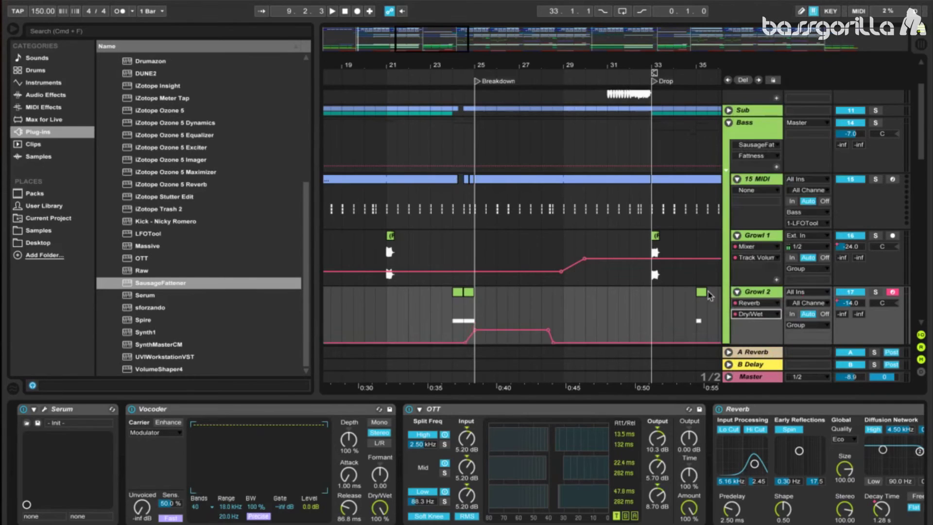
Display Growl 2's track volume automation and highlight bars 23 to 25, just before the Breakdown.
click(454, 318)
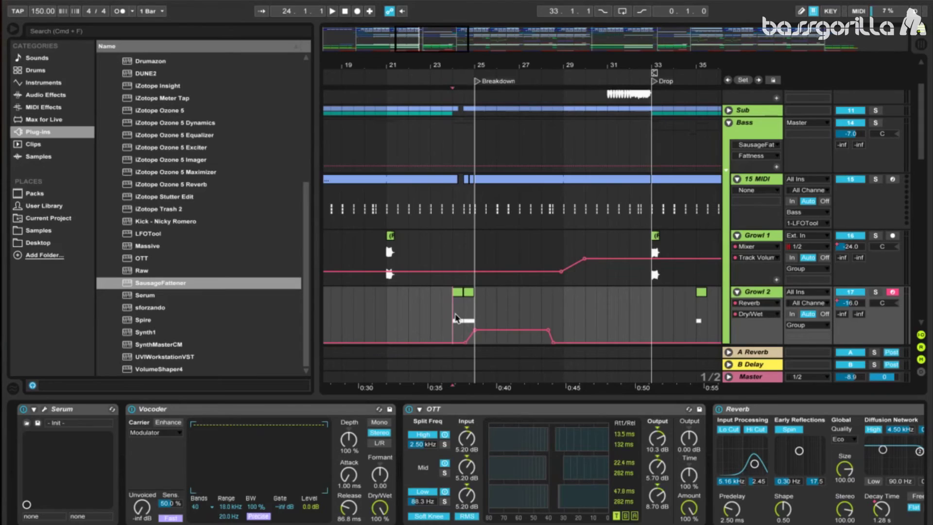
click(857, 302)
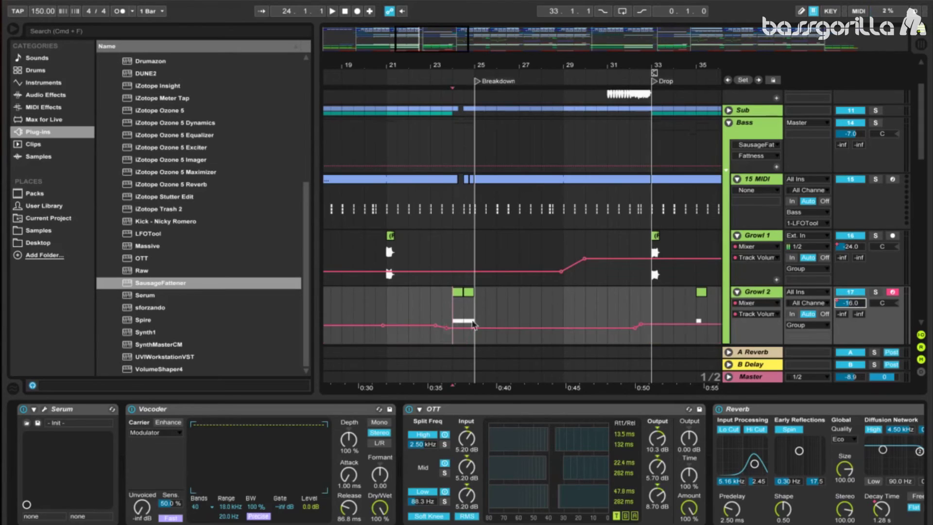
drag(435, 317, 475, 317)
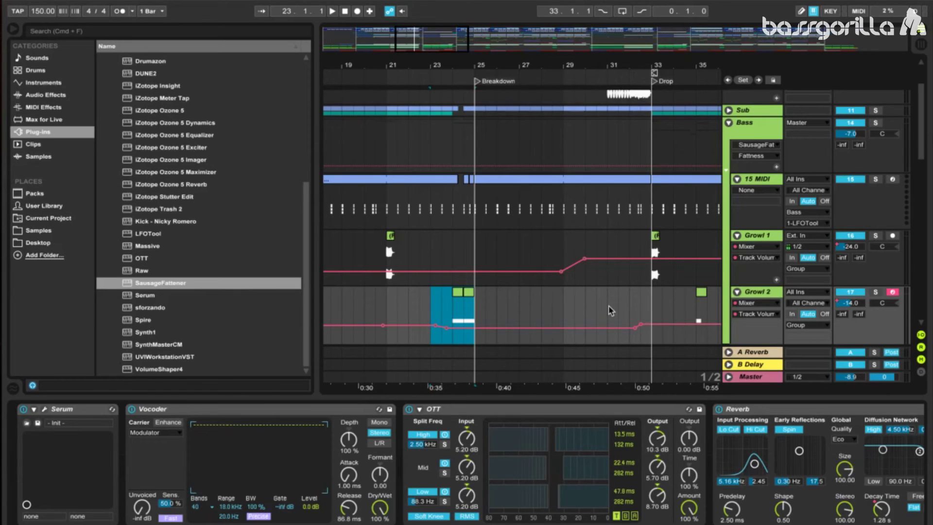
Collapse the Bass group and lower the Leads group's volume to -3.0 dB.
click(729, 124)
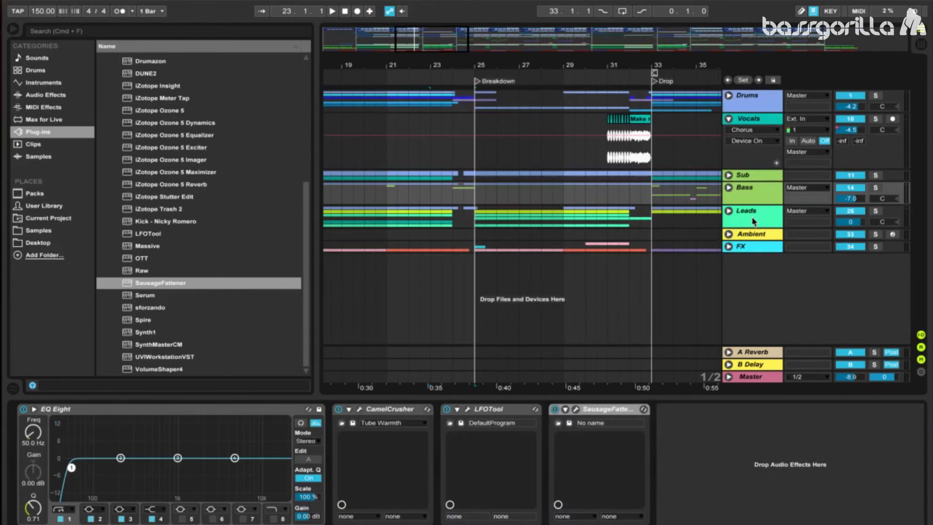
click(753, 221)
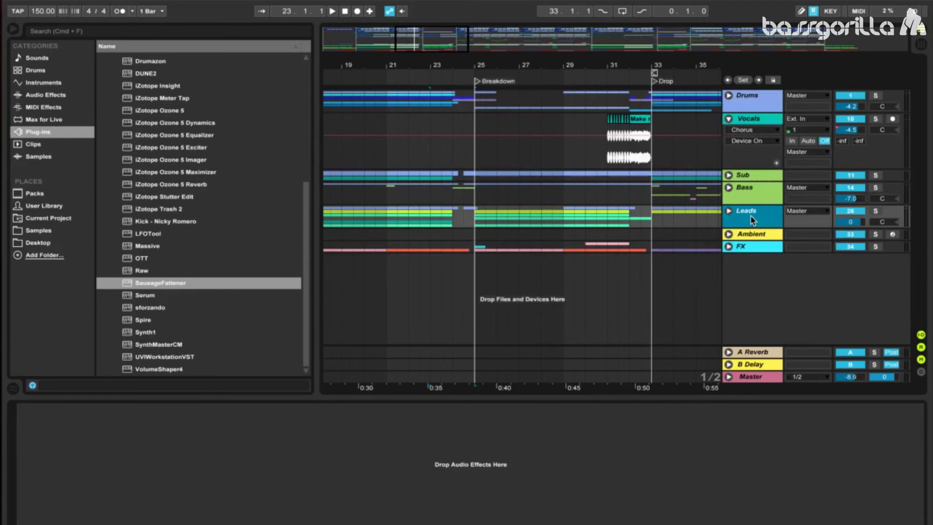
drag(860, 222, 860, 224)
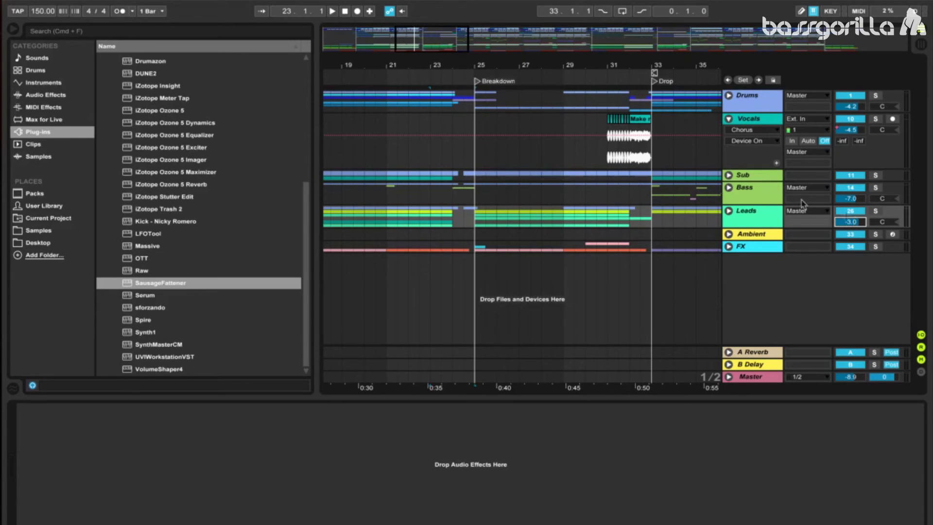
Add a Frequency Shifter to the Leads group and expand the group to reach its automation lane.
click(56, 95)
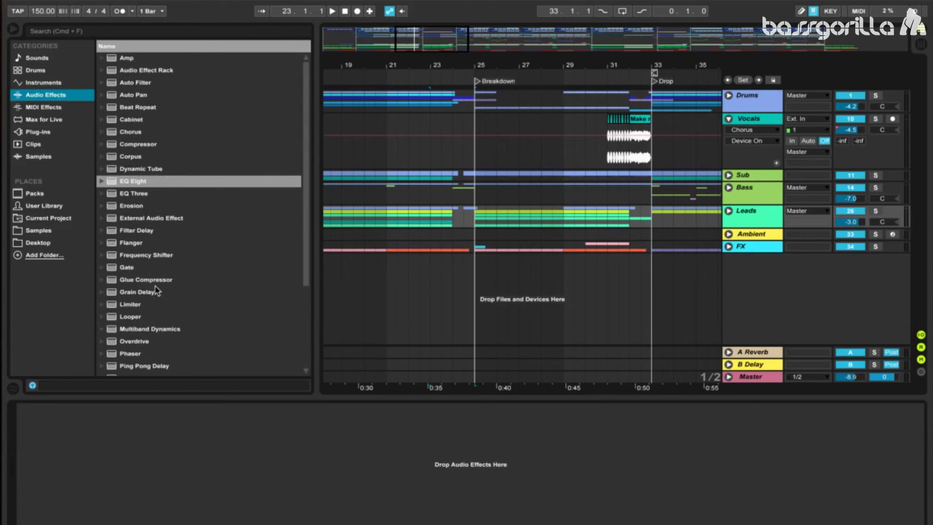
drag(145, 255, 749, 214)
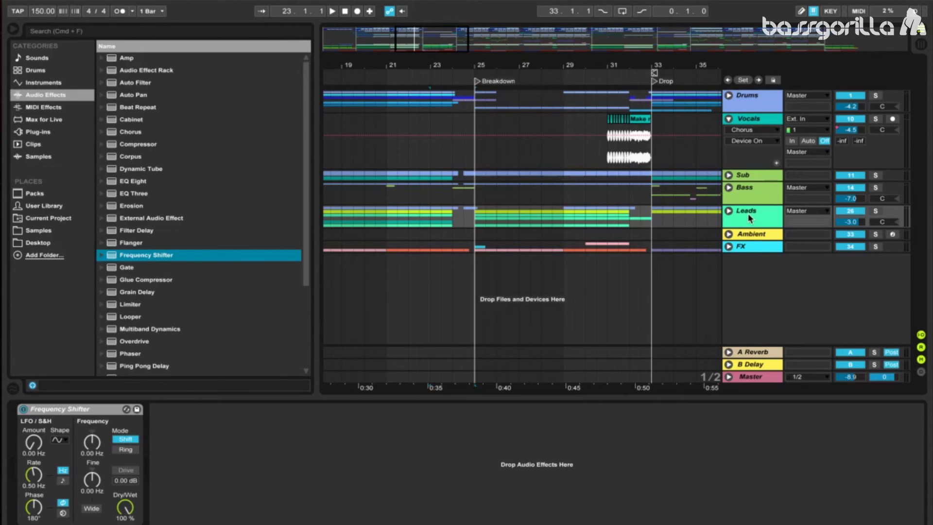
click(466, 65)
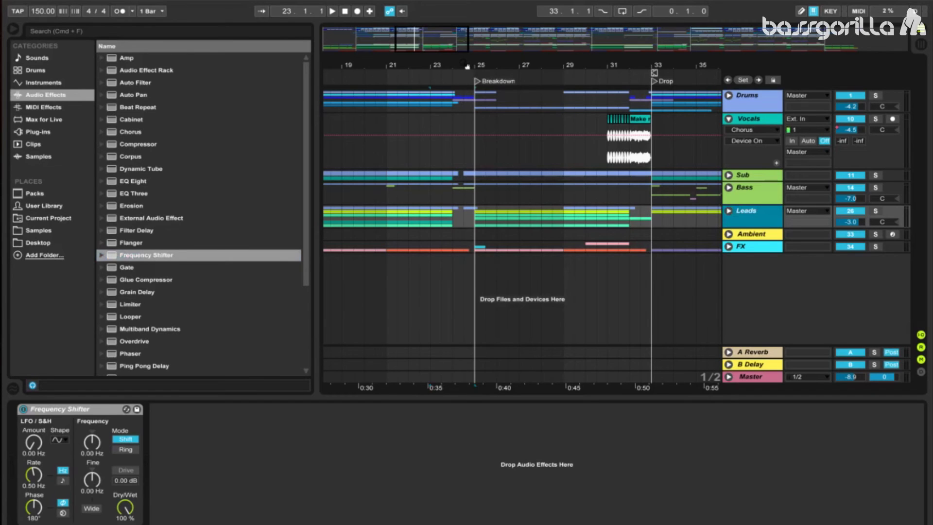
mouse_move(468, 66)
mouse_down()
mouse_move(439, 65)
mouse_move(458, 60)
mouse_up()
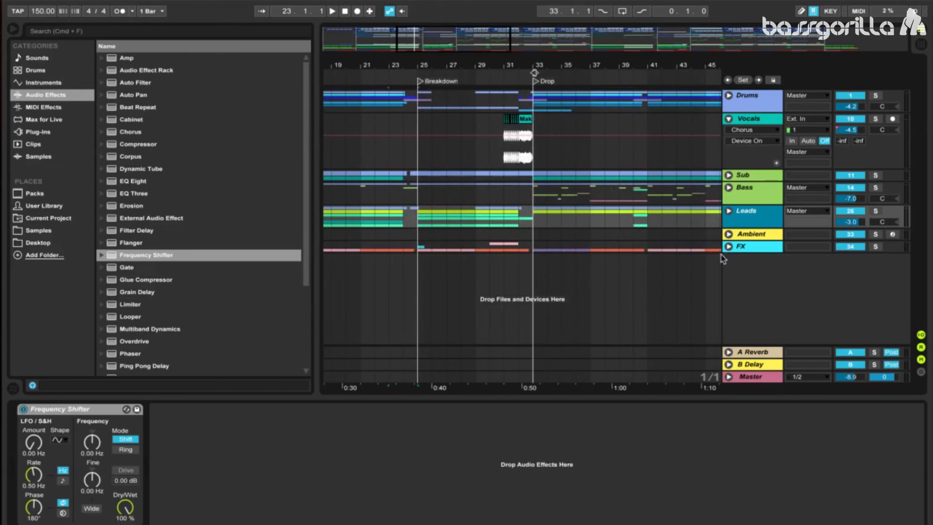
click(729, 211)
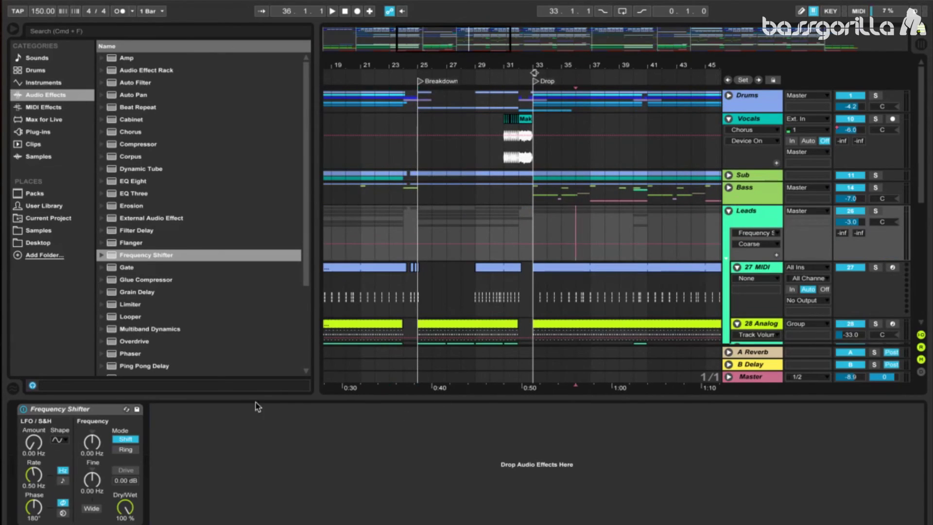
Automate the Frequency Shifter's Coarse frequency on Leads to rise from bar 25 to 2.24 kHz at bar 32.
click(92, 443)
click(418, 244)
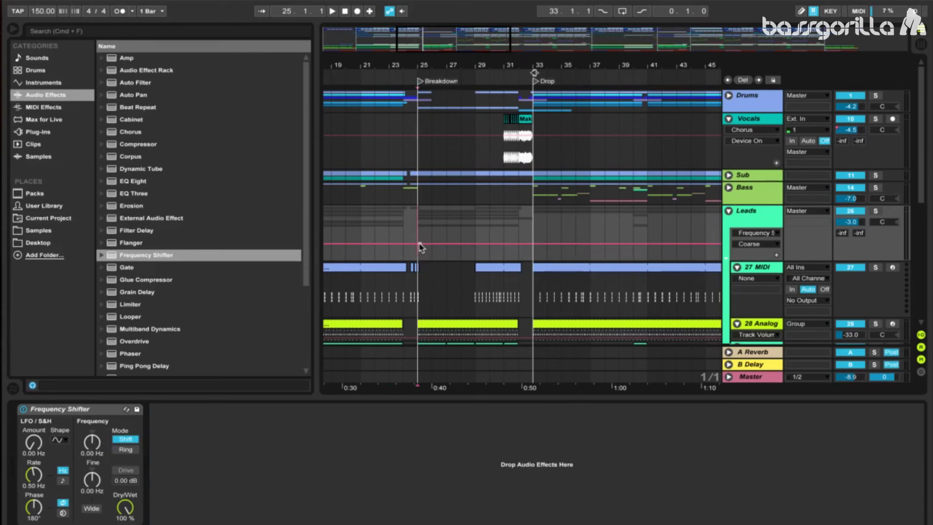
click(518, 244)
drag(519, 244, 520, 241)
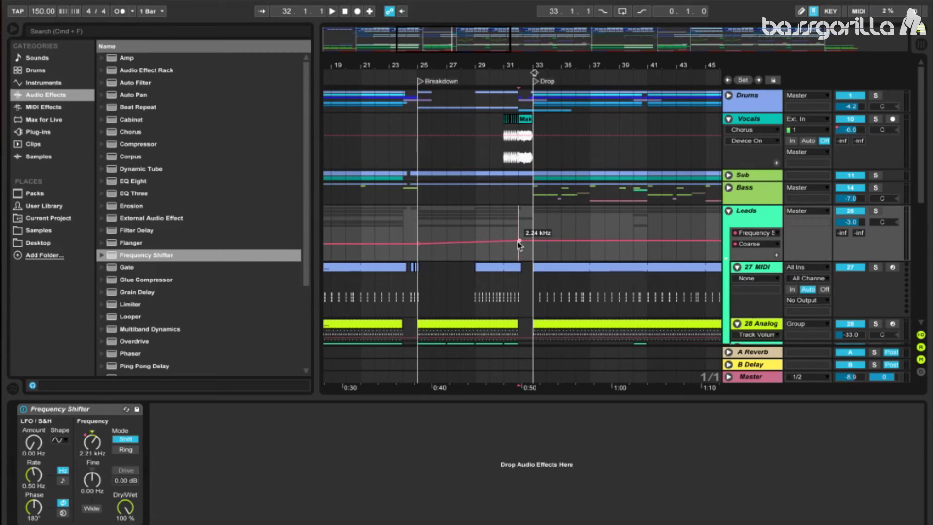
Automate the Frequency Shifter's Dry/Wet from 0% at bar 25 up to a peak at bar 32, dropping back to 0% at the Drop.
click(126, 508)
drag(127, 509, 127, 524)
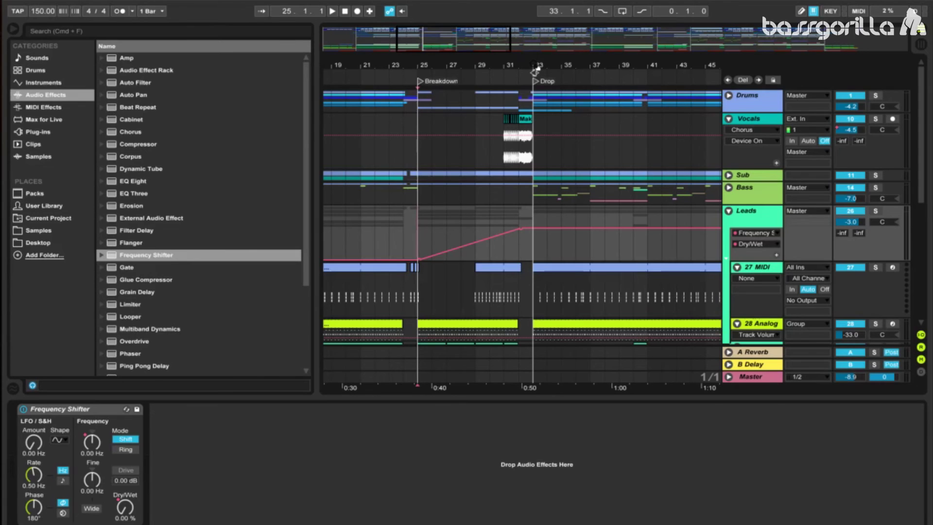
drag(537, 70, 530, 89)
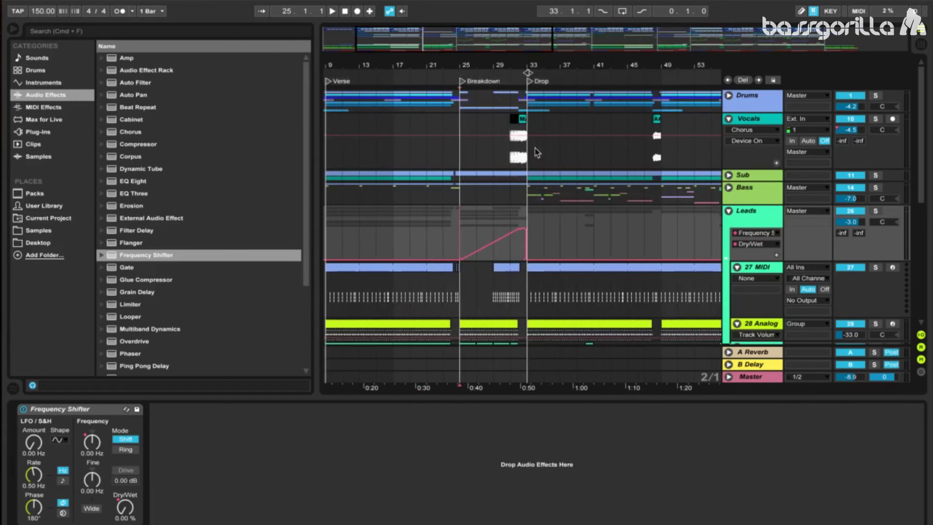
Copy the Leads group's first Breakdown section with its automation and paste it at bar 81, the start of the second Breakdown.
drag(530, 222, 465, 228)
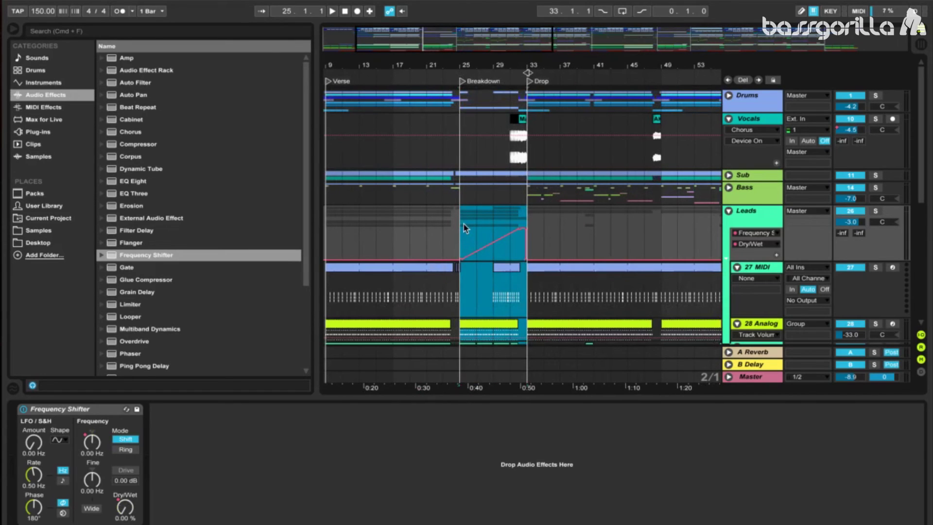
drag(552, 70, 494, 61)
drag(565, 62, 559, 209)
click(458, 217)
key(super+v)
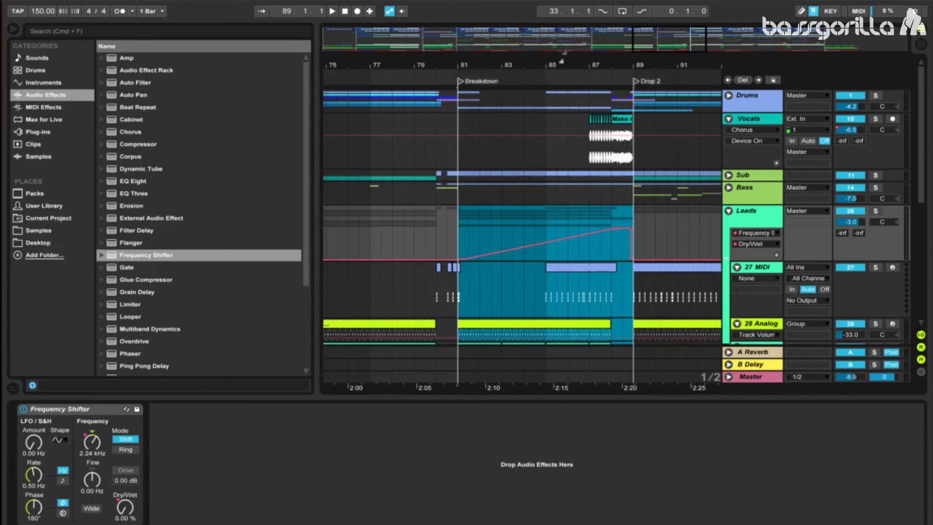
Add an EQ Eight to the Leads group and turn its band 1 into a low cut at 104 Hz.
mouse_move(555, 62)
mouse_down()
mouse_move(554, 19)
mouse_move(564, 57)
mouse_up()
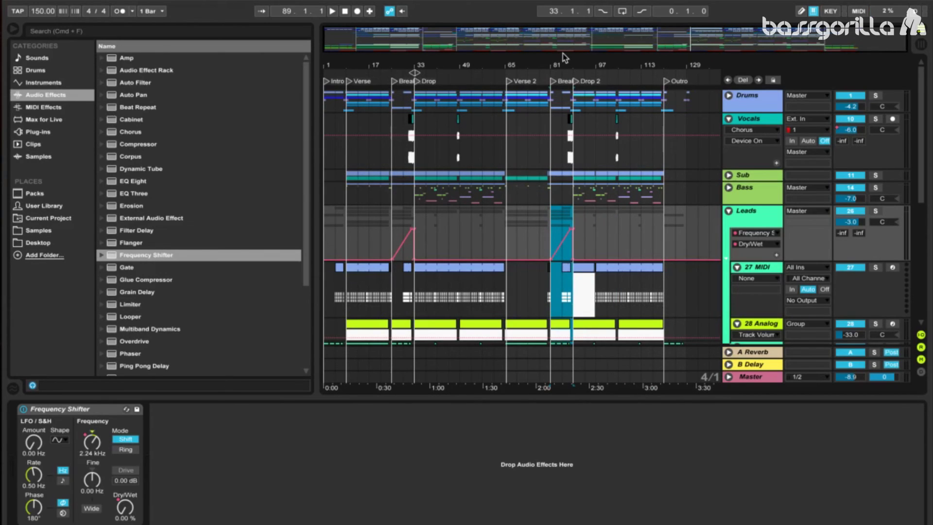
drag(140, 181, 249, 474)
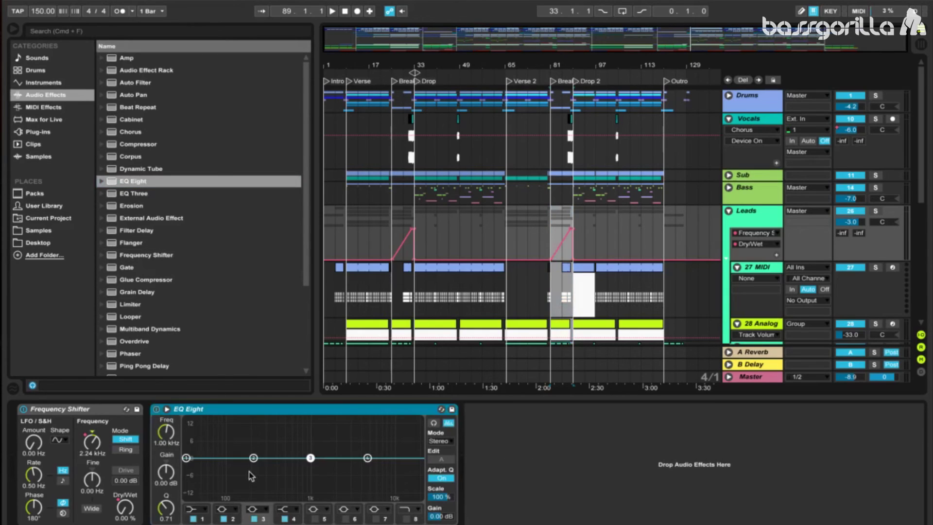
click(204, 509)
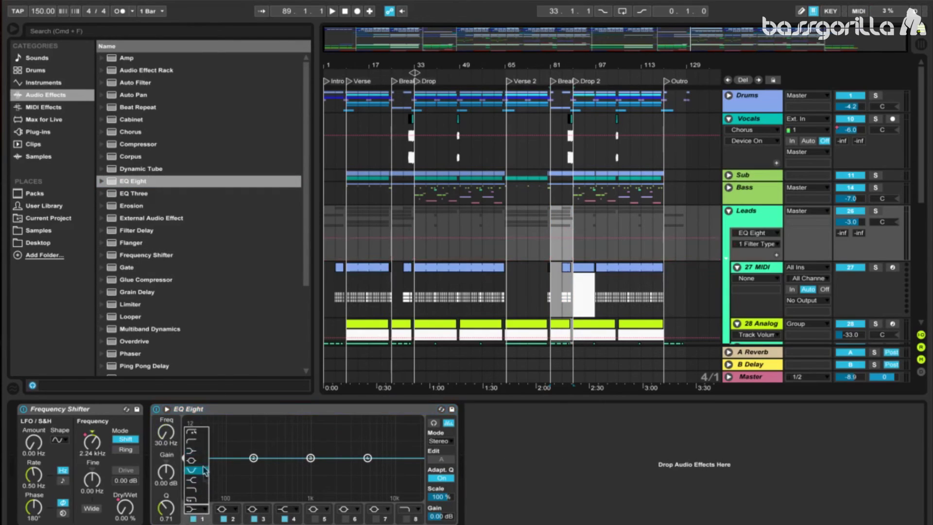
click(200, 436)
click(166, 433)
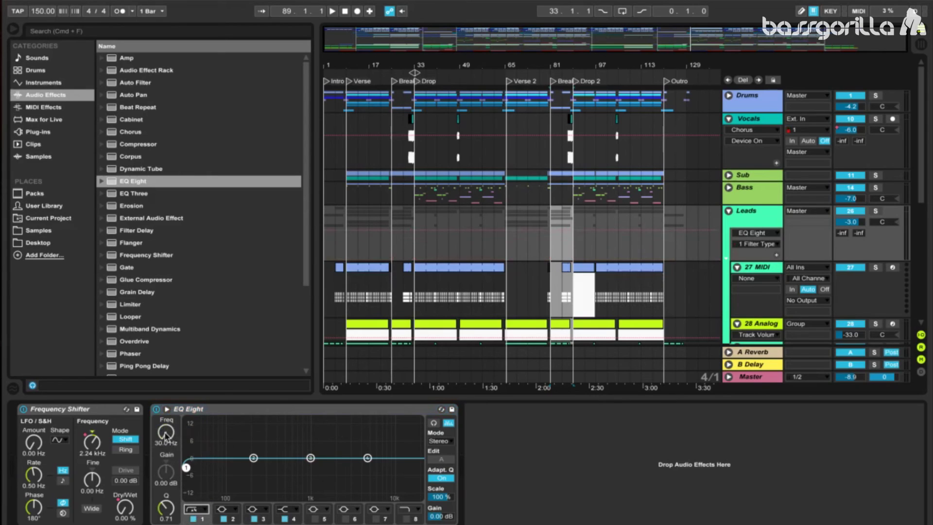
text(104)
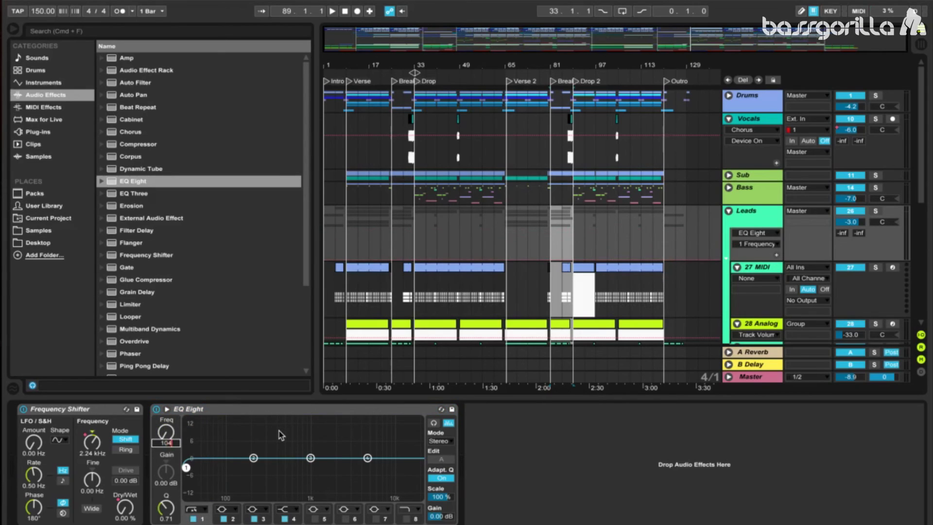
key(Return)
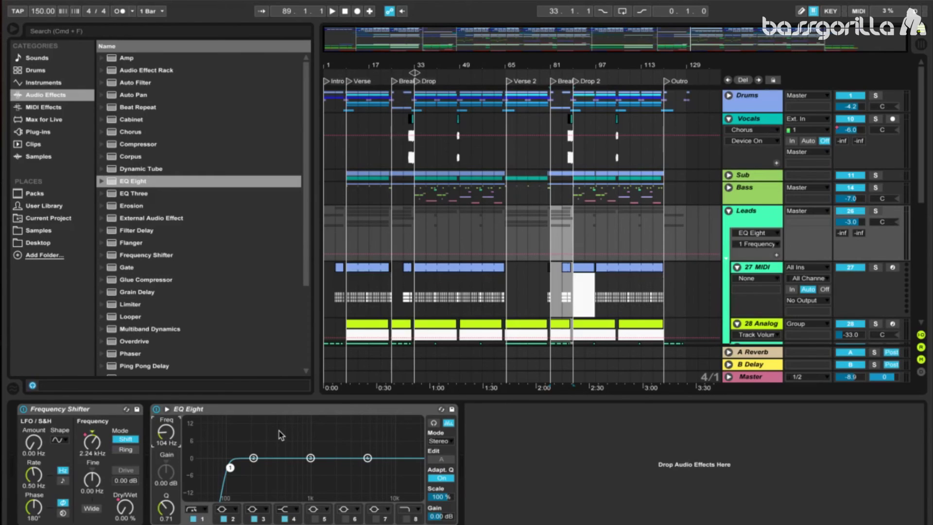
With Leads soloed and playing from the Verse, set the EQ Eight's band 4 high shelf to 5.35 kHz with 2.11 dB gain.
click(368, 458)
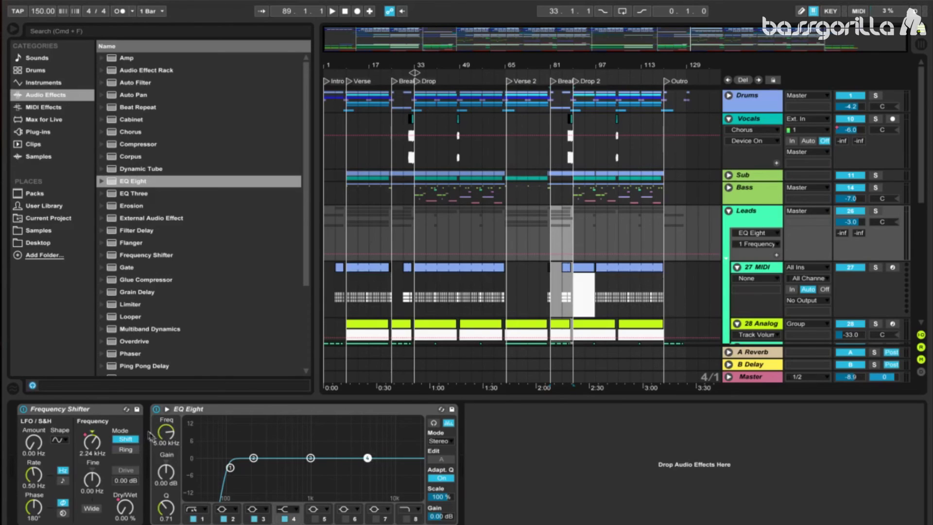
drag(368, 458, 370, 458)
click(876, 210)
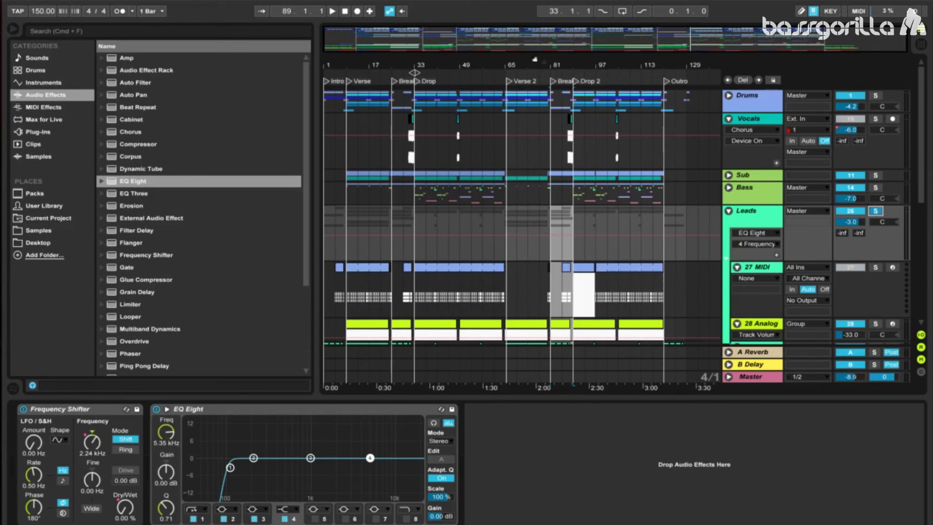
click(348, 81)
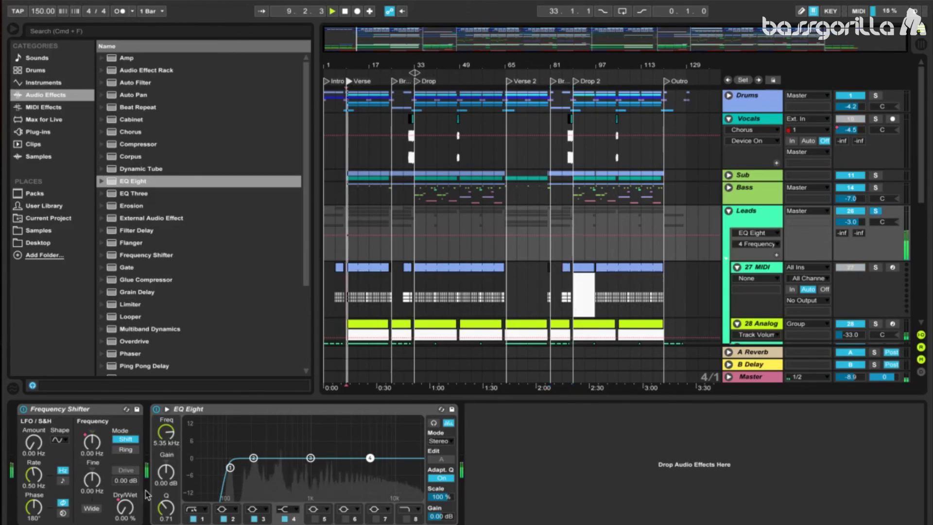
click(166, 473)
drag(165, 472, 166, 464)
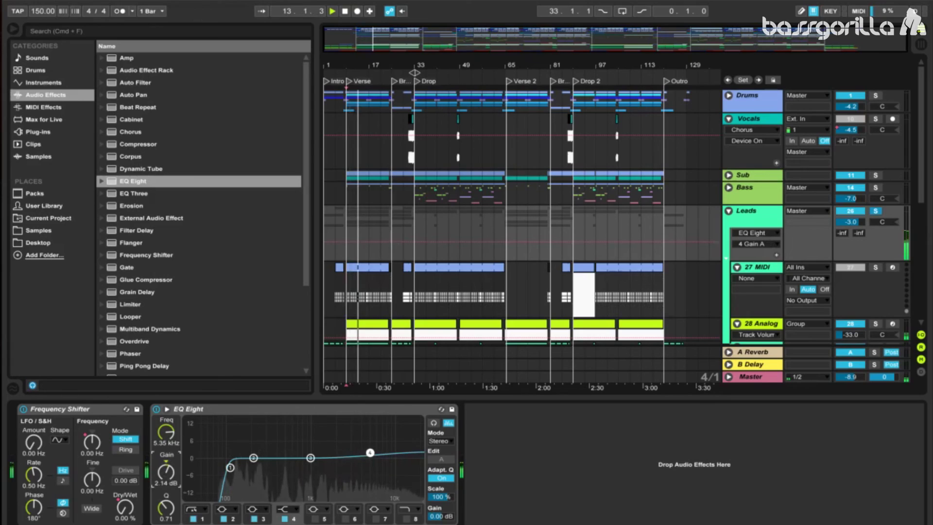
text(2.11)
key(Return)
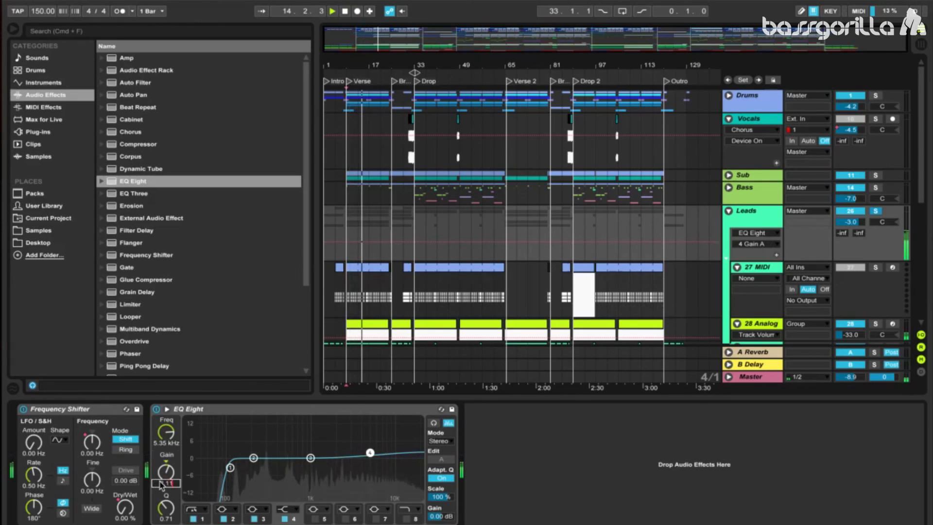
click(876, 212)
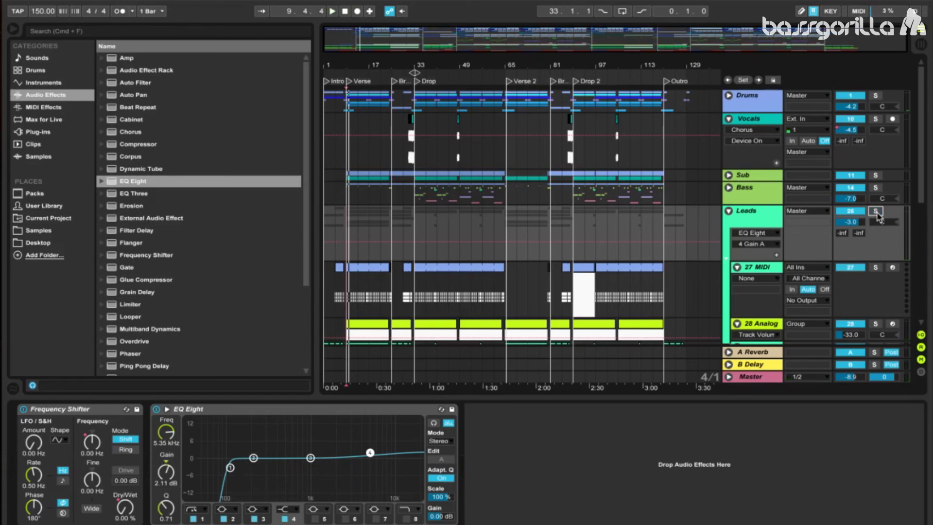
Add SausageFattener to the Leads group and raise its Fatness slightly while listening to Leads in solo.
click(38, 132)
drag(161, 283, 596, 504)
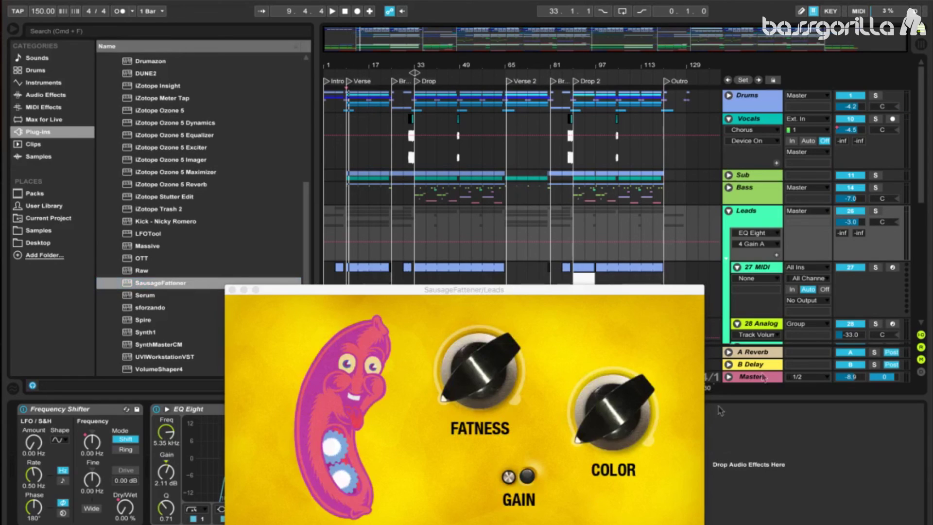
click(876, 212)
key(space)
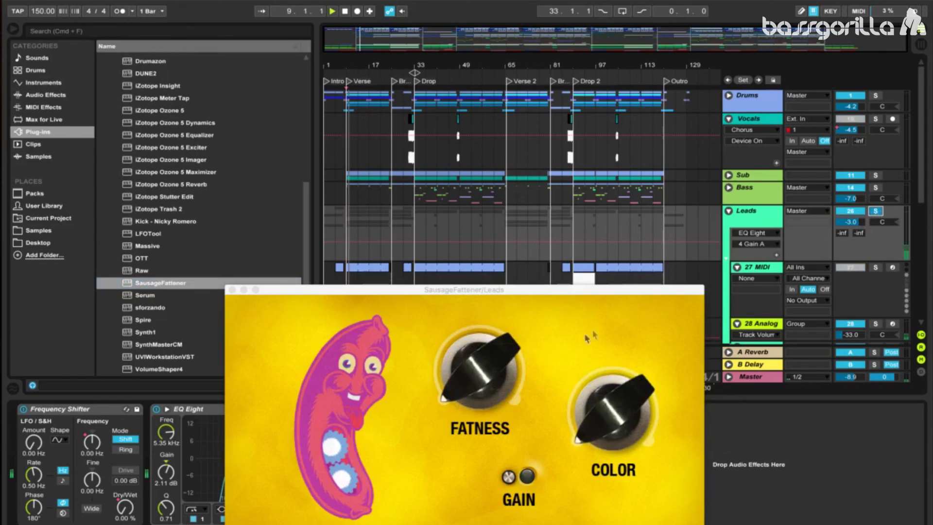
drag(501, 363, 502, 336)
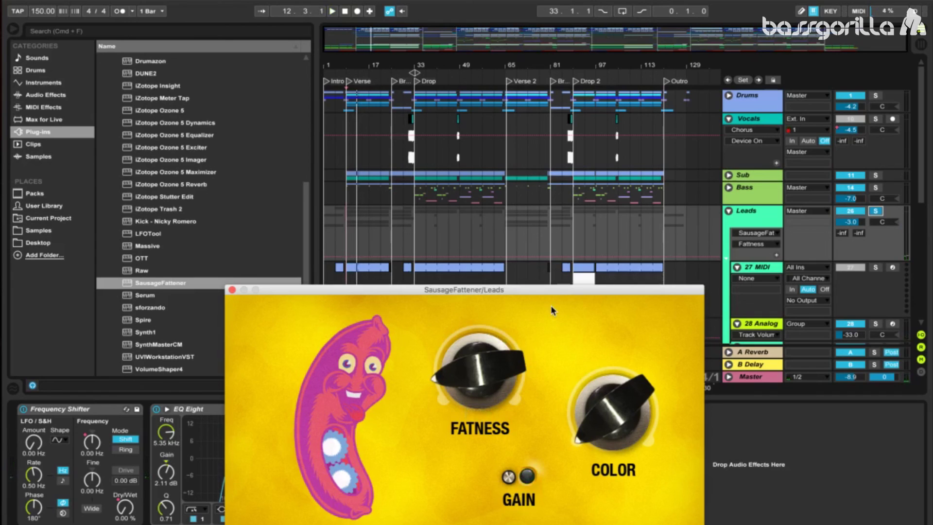
key(super+w)
Add LFOTool to the end of the Leads effects chain and load its Dubstep preset.
drag(156, 234, 767, 452)
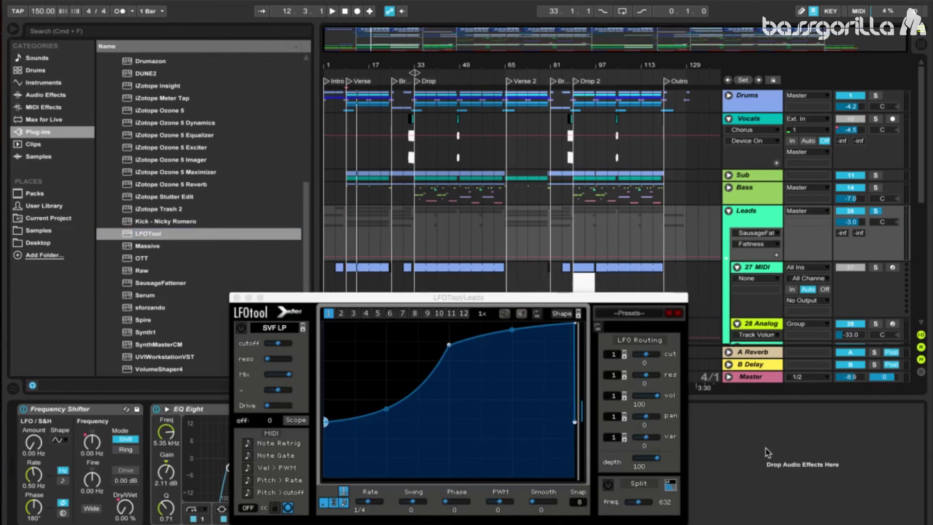
click(630, 313)
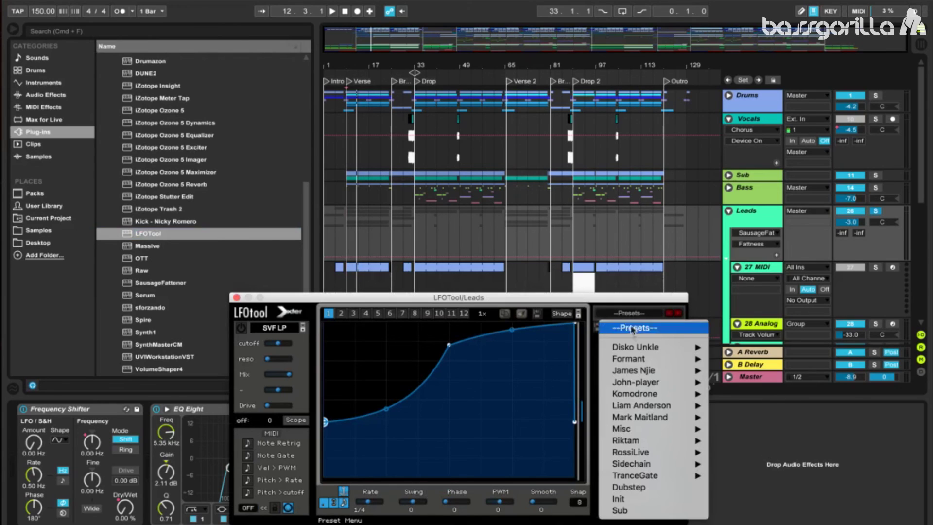
click(629, 487)
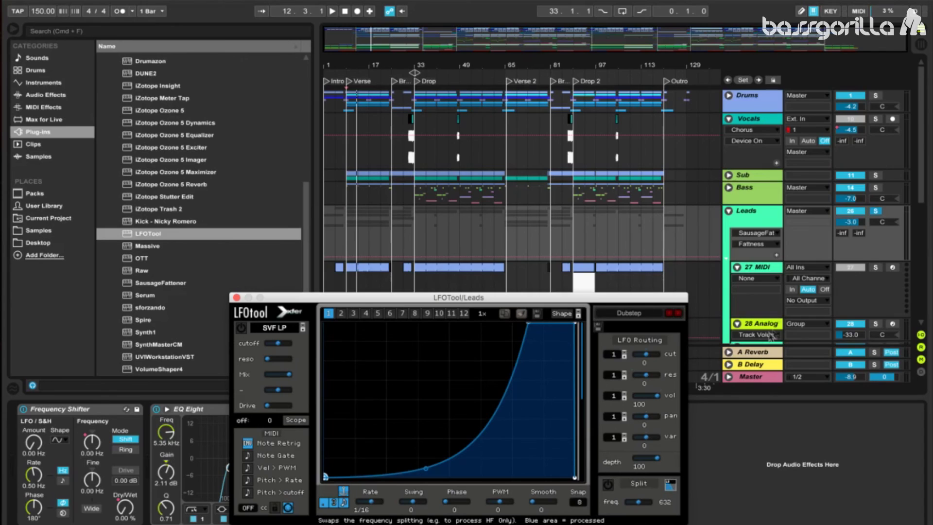
Route the 27 MIDI track's output to the LFOTool on Leads and audition the sidechaining from the Verse.
click(813, 300)
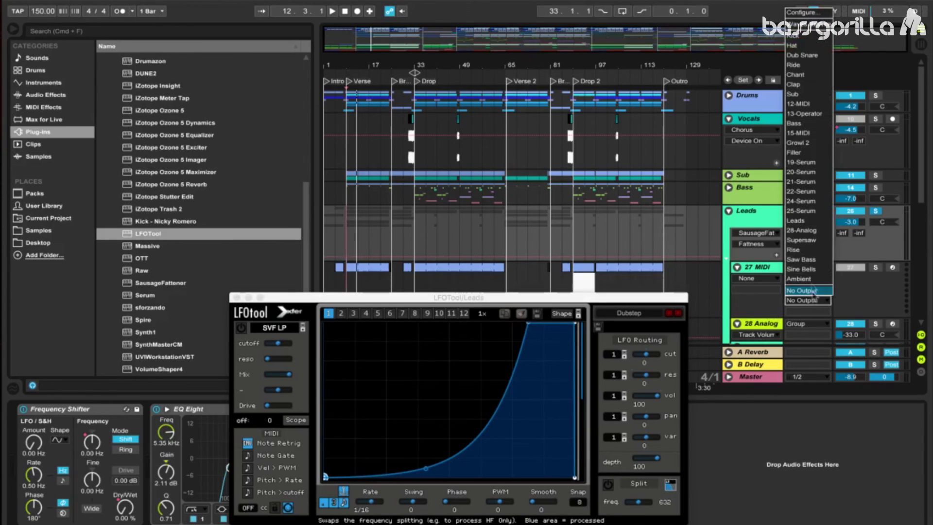
click(810, 221)
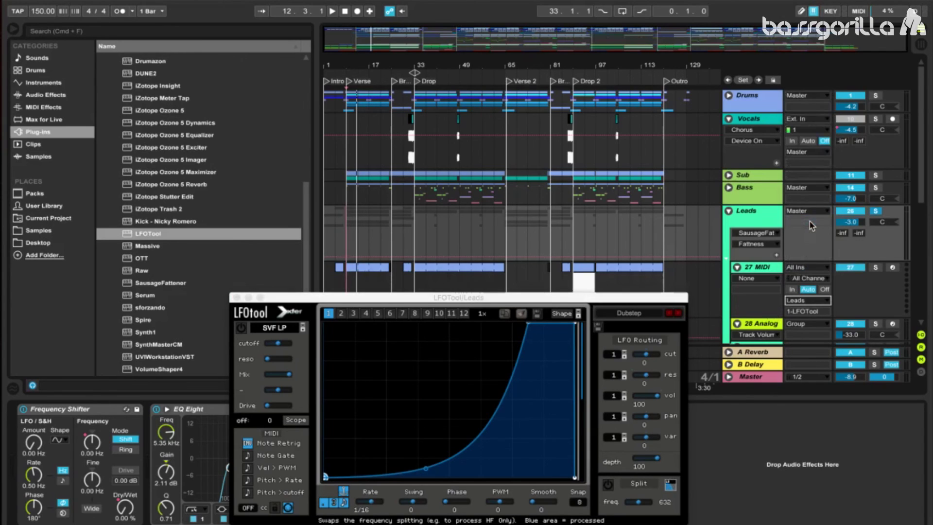
click(349, 83)
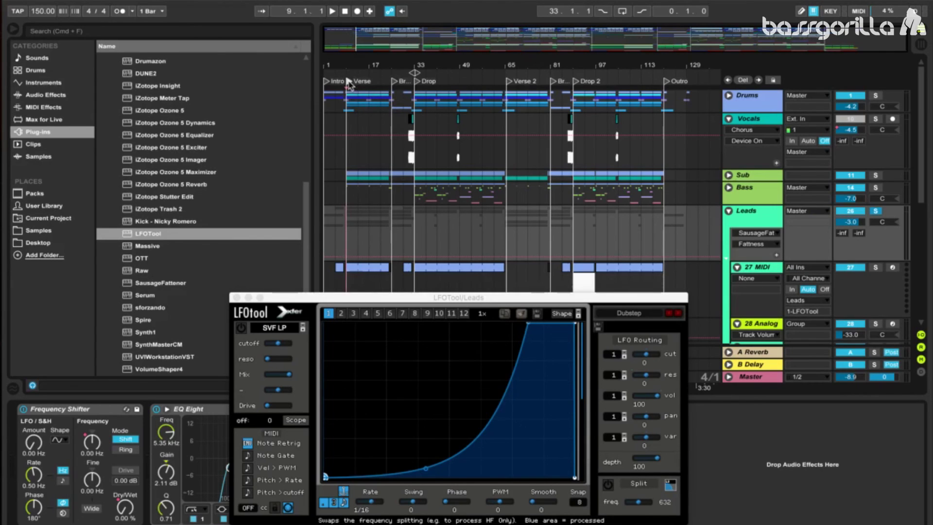
key(space)
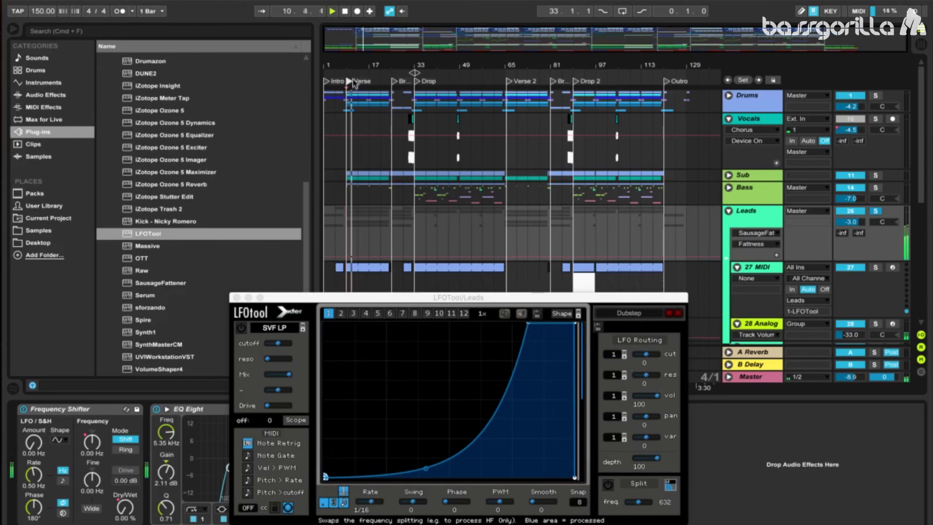
click(345, 11)
Collapse the Leads group and examine the effects on the FX group's audio tracks 35, 36 and 37.
click(728, 212)
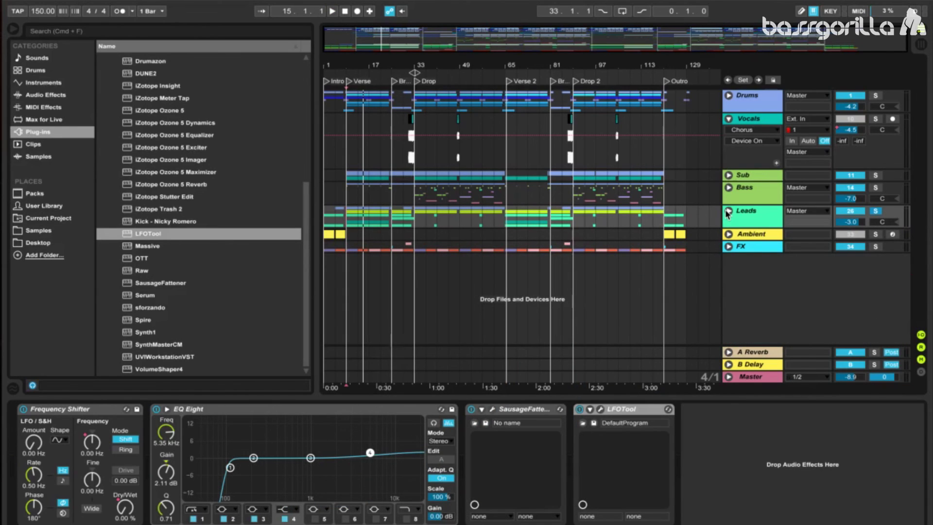
click(745, 248)
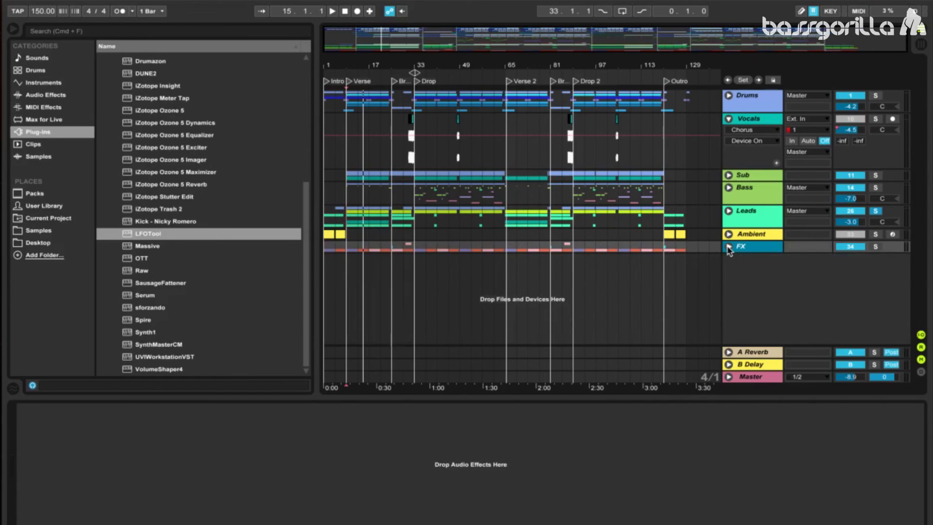
click(729, 249)
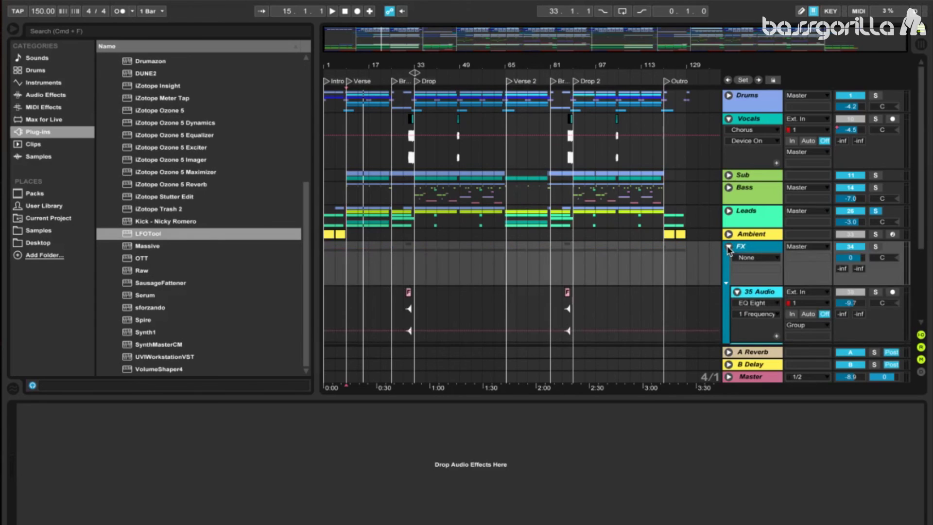
scroll(743, 272, down, 5)
click(753, 295)
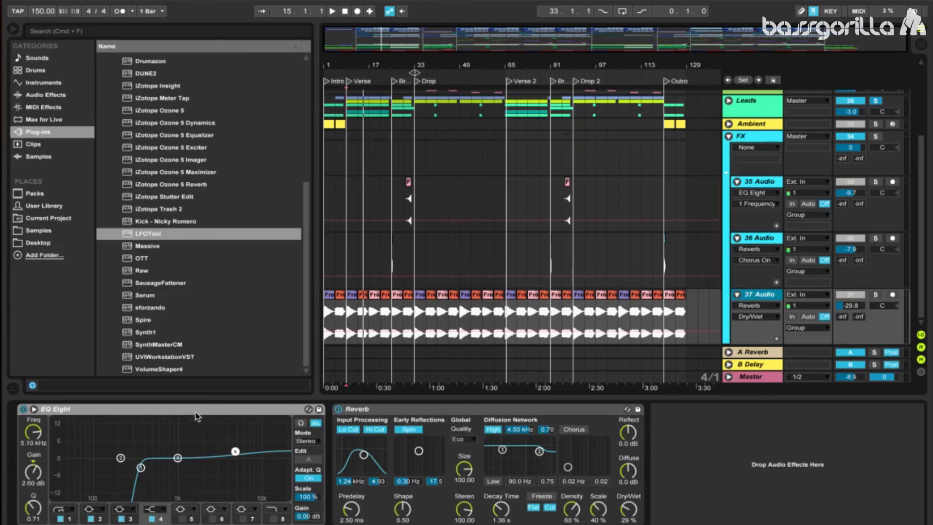
click(765, 181)
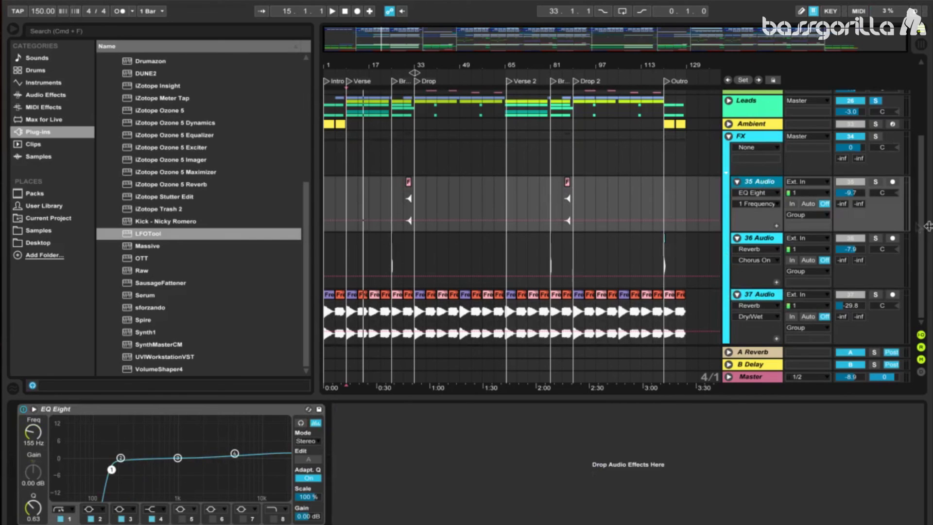
click(776, 240)
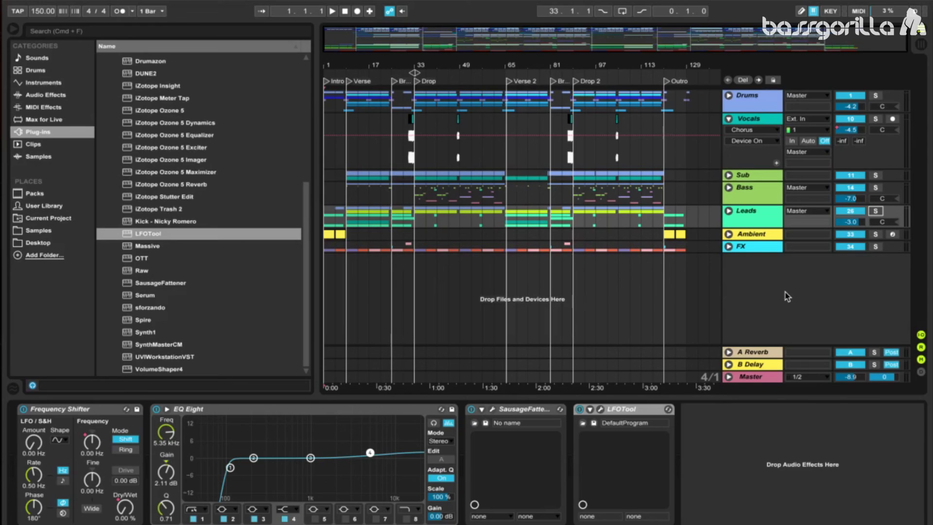
drag(850, 378, 849, 393)
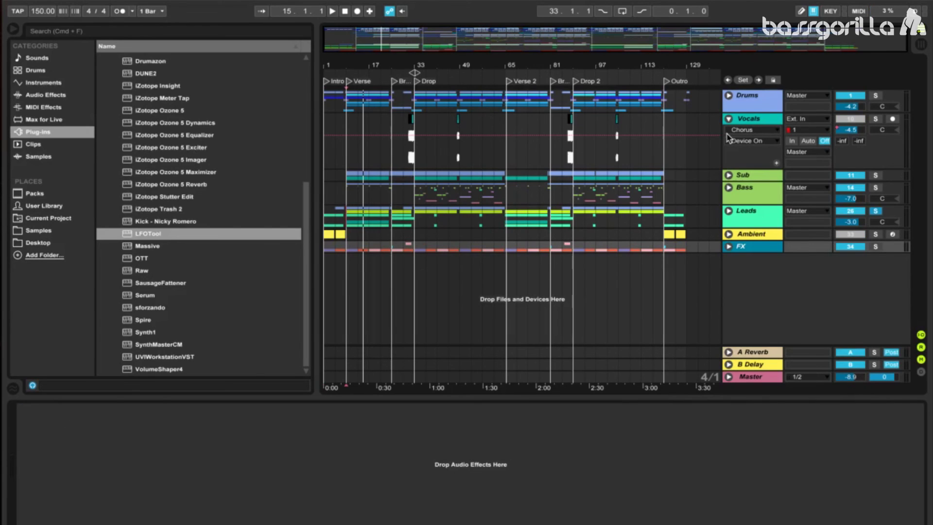